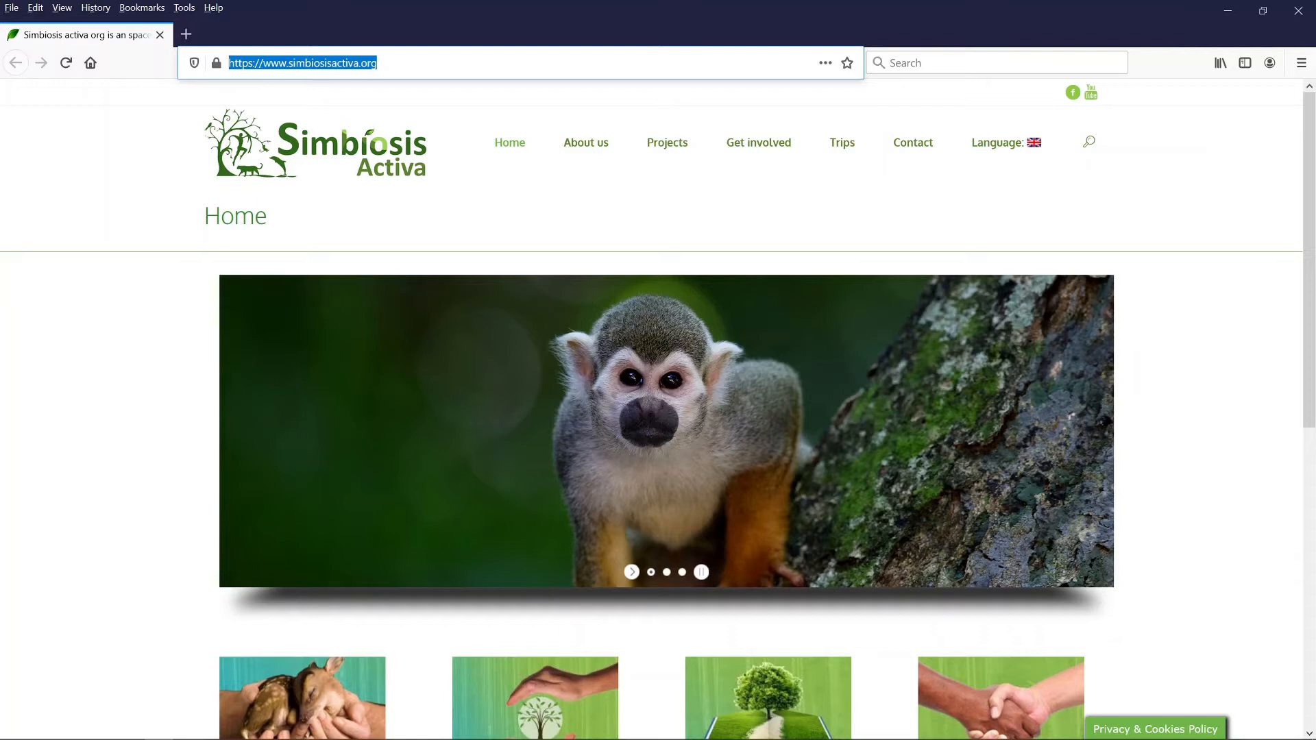
Step: Save the Python 3.9.0 Windows installer from python.org and run it from Firefox's downloads
text(p)
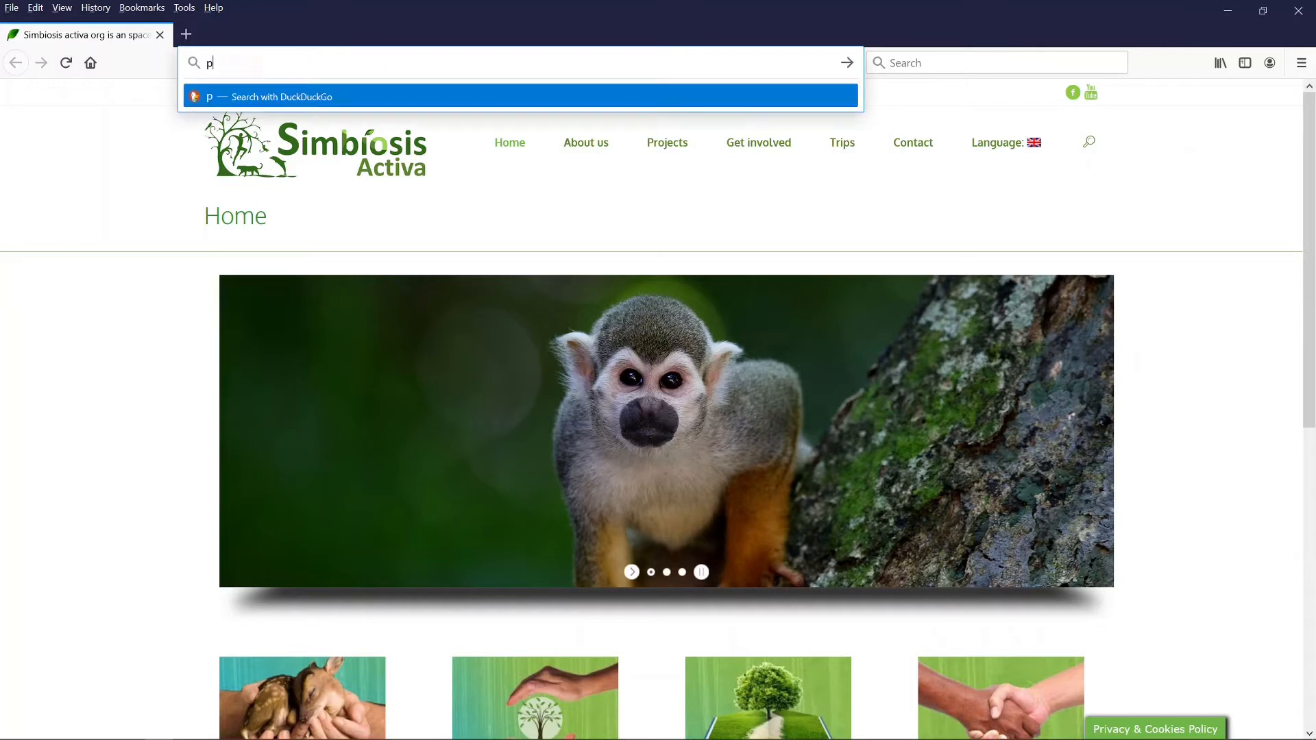
text(ython.org)
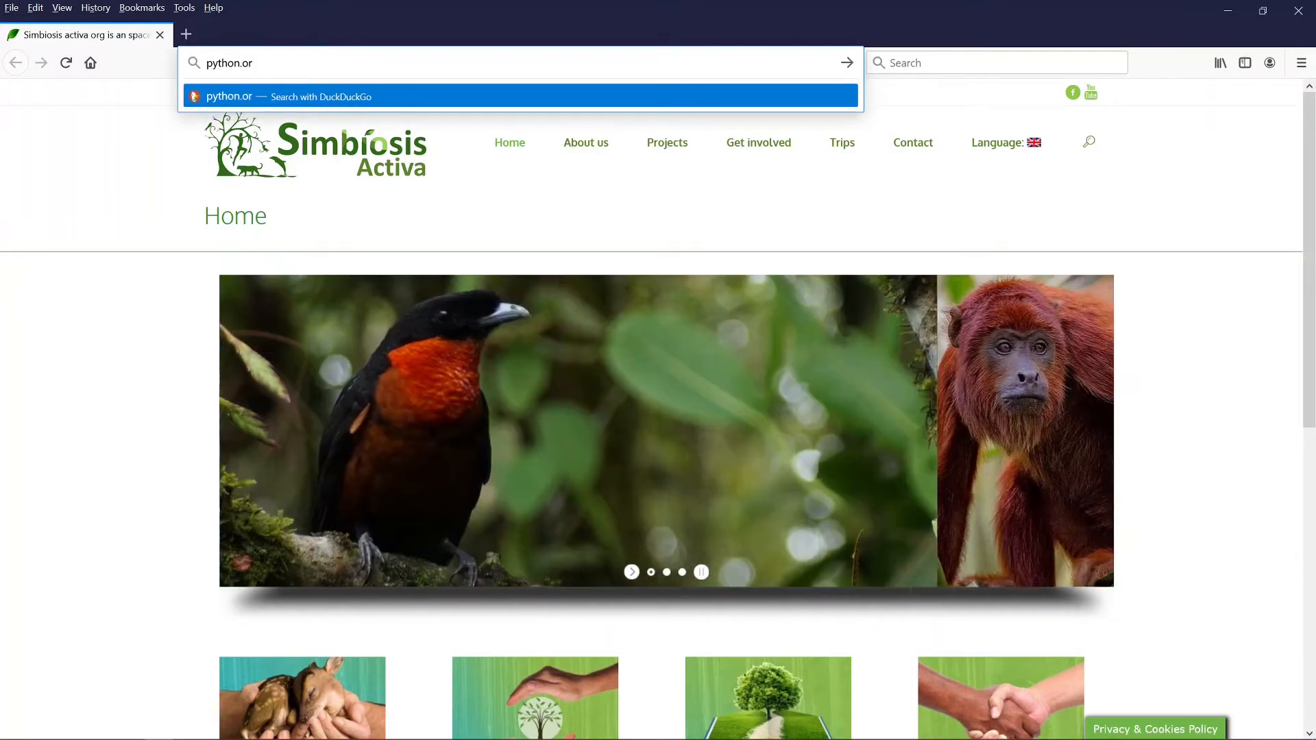
key(Return)
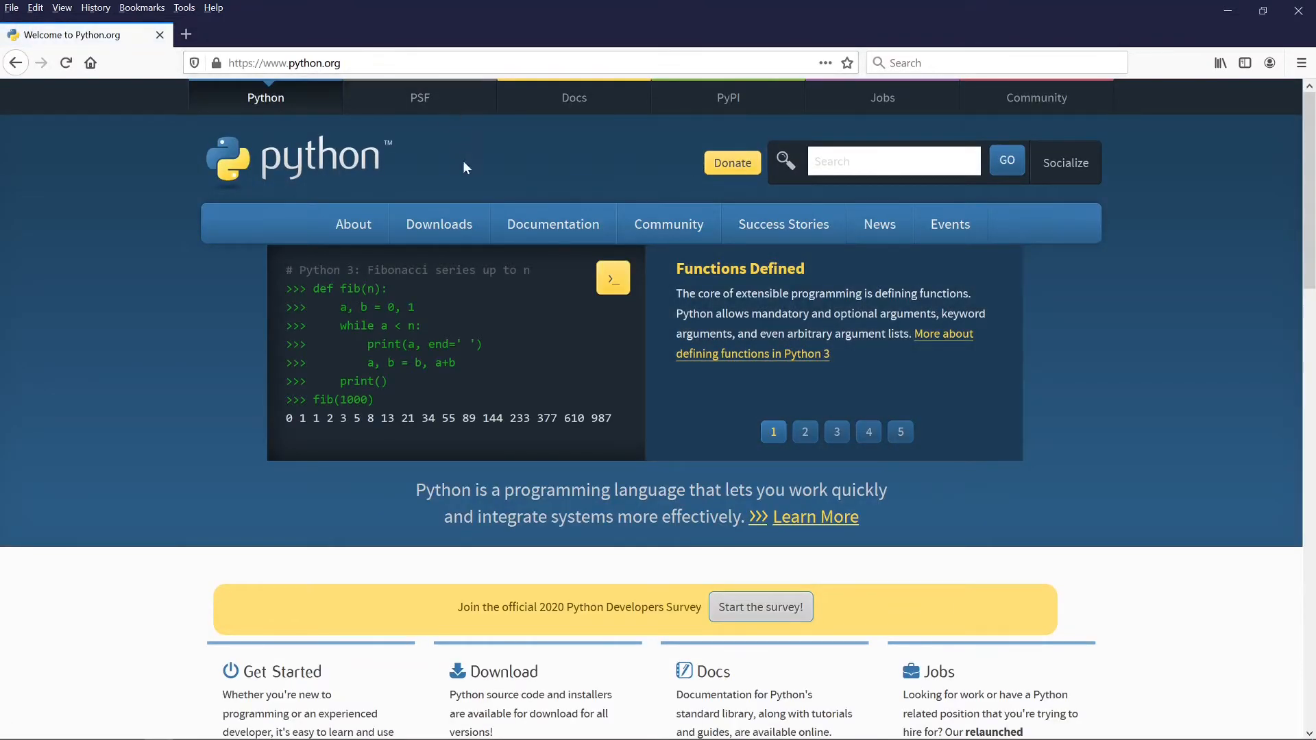
mouse_move(463, 218)
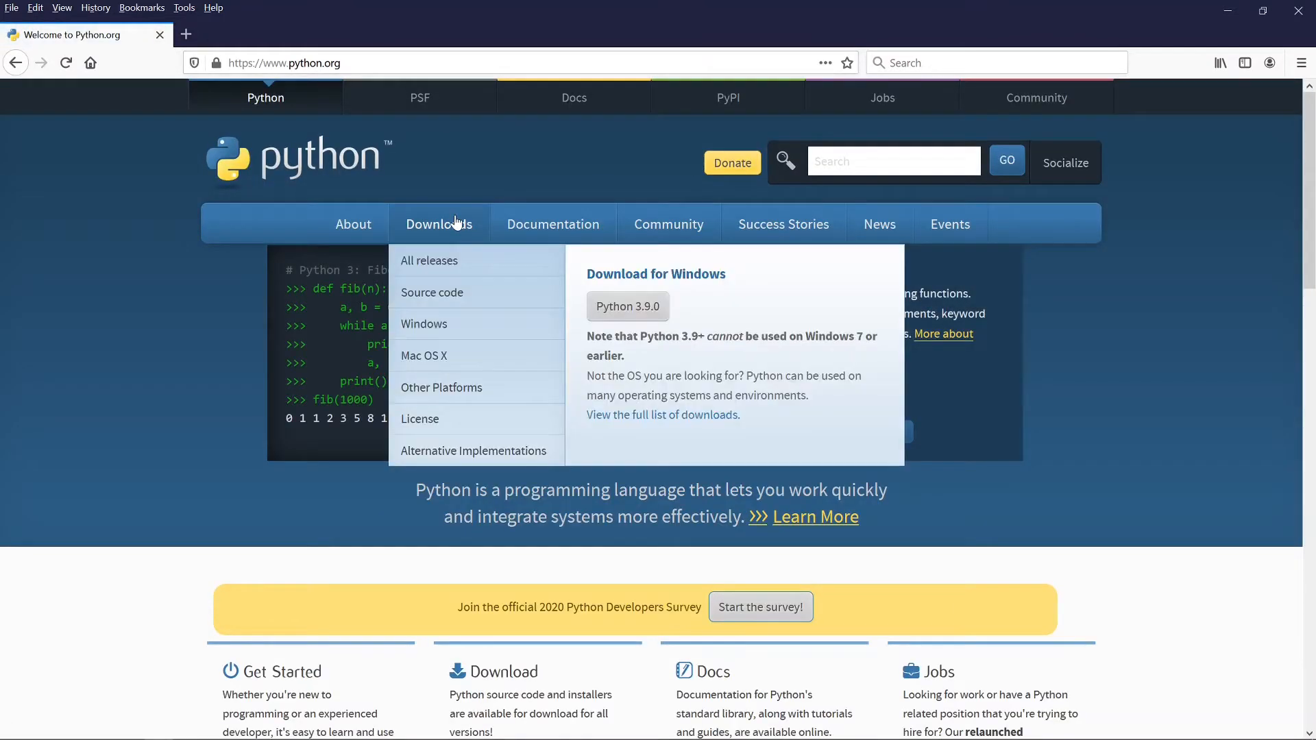
click(631, 317)
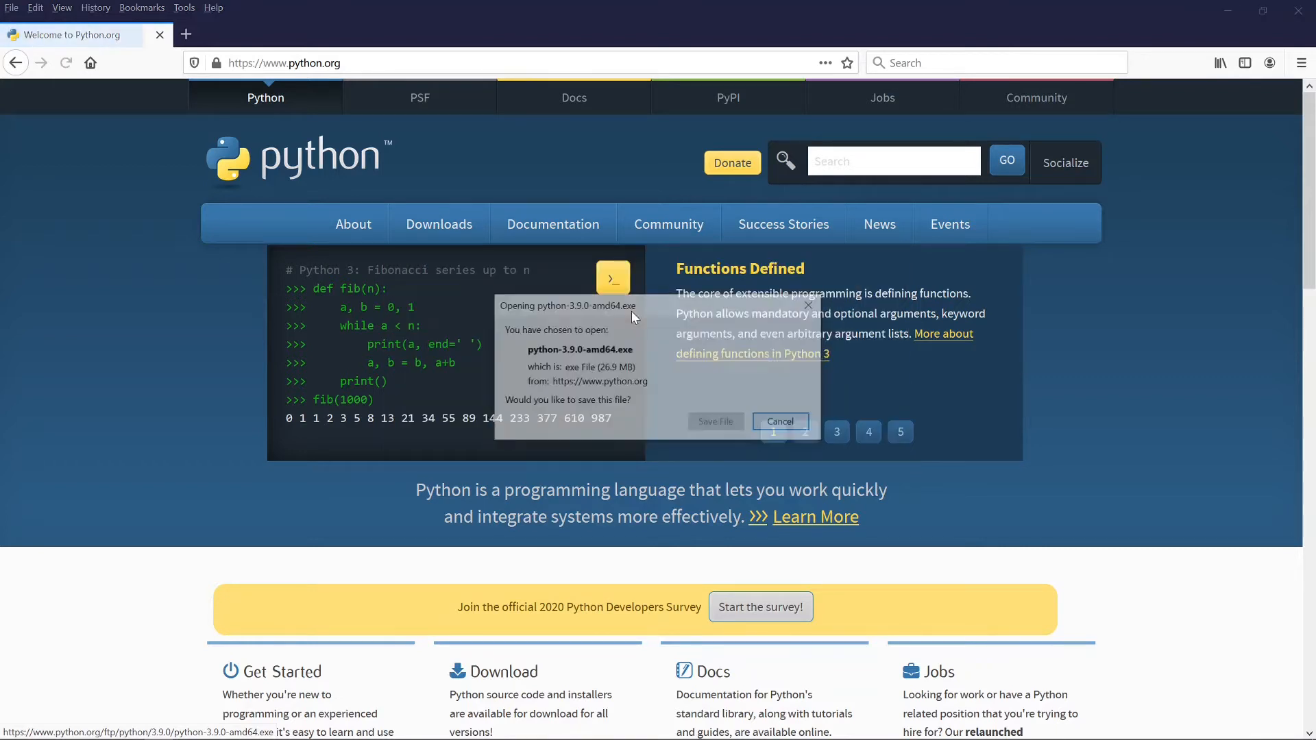
click(717, 423)
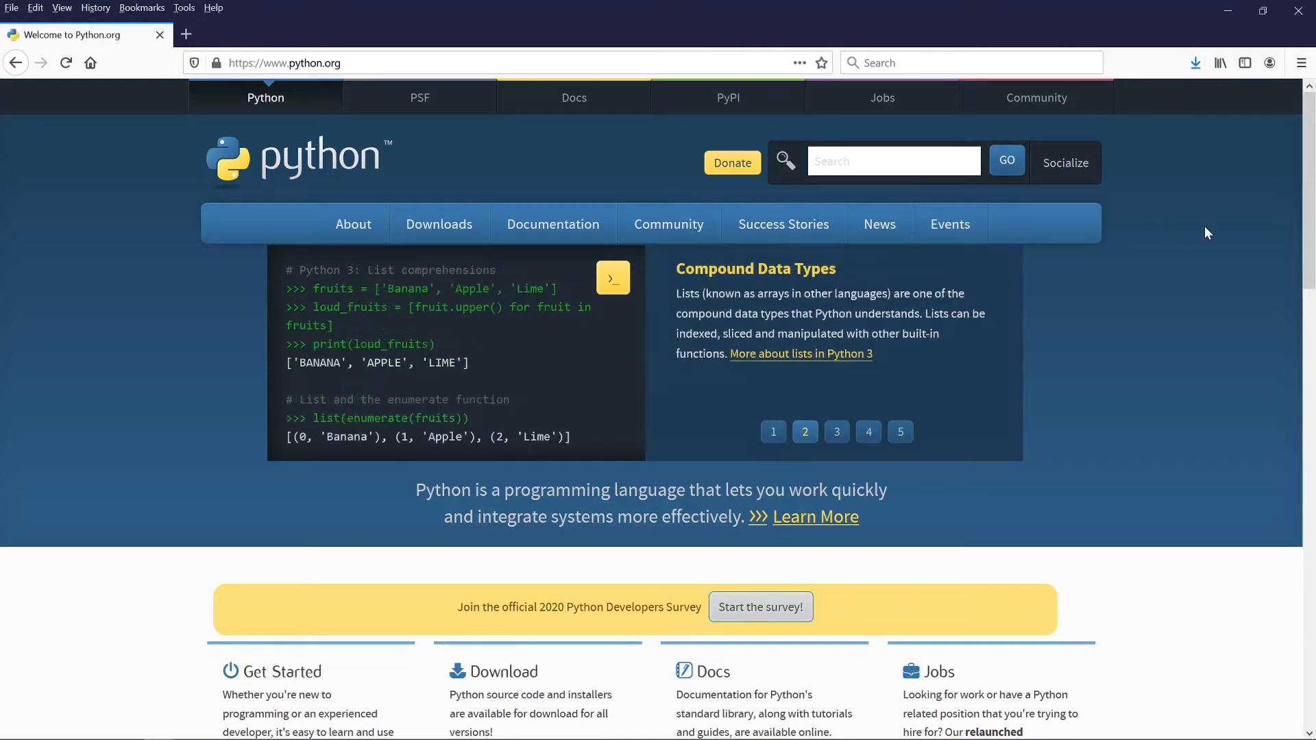
click(1195, 64)
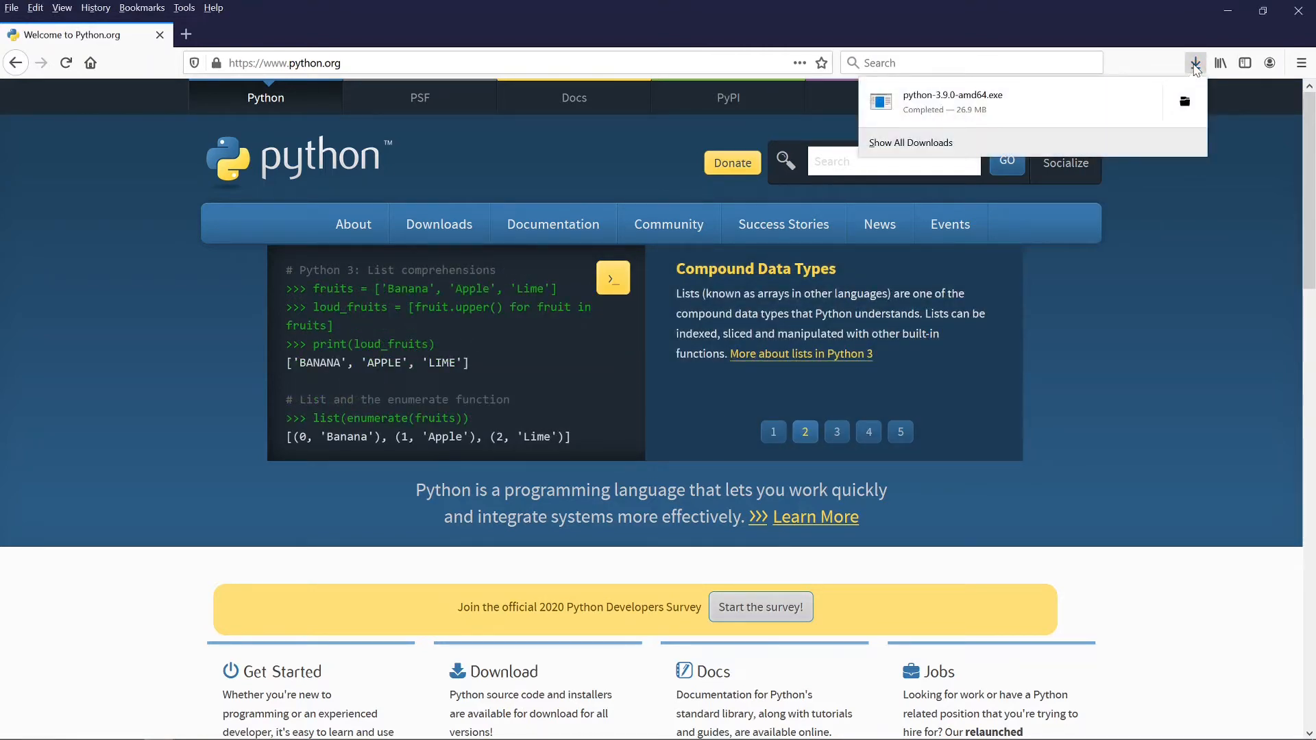
click(960, 103)
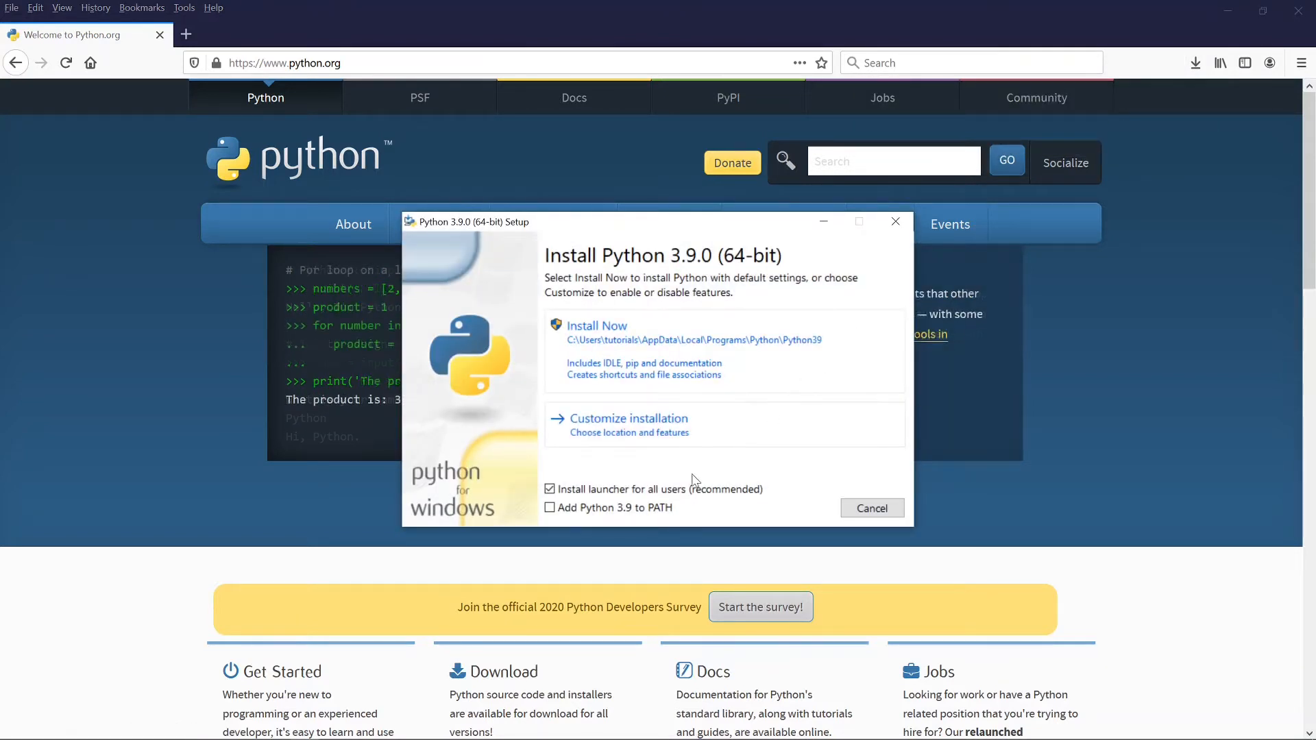
Step: Install Python 3.9.0 with Add to PATH on and the all-users launcher off, then close setup
click(637, 492)
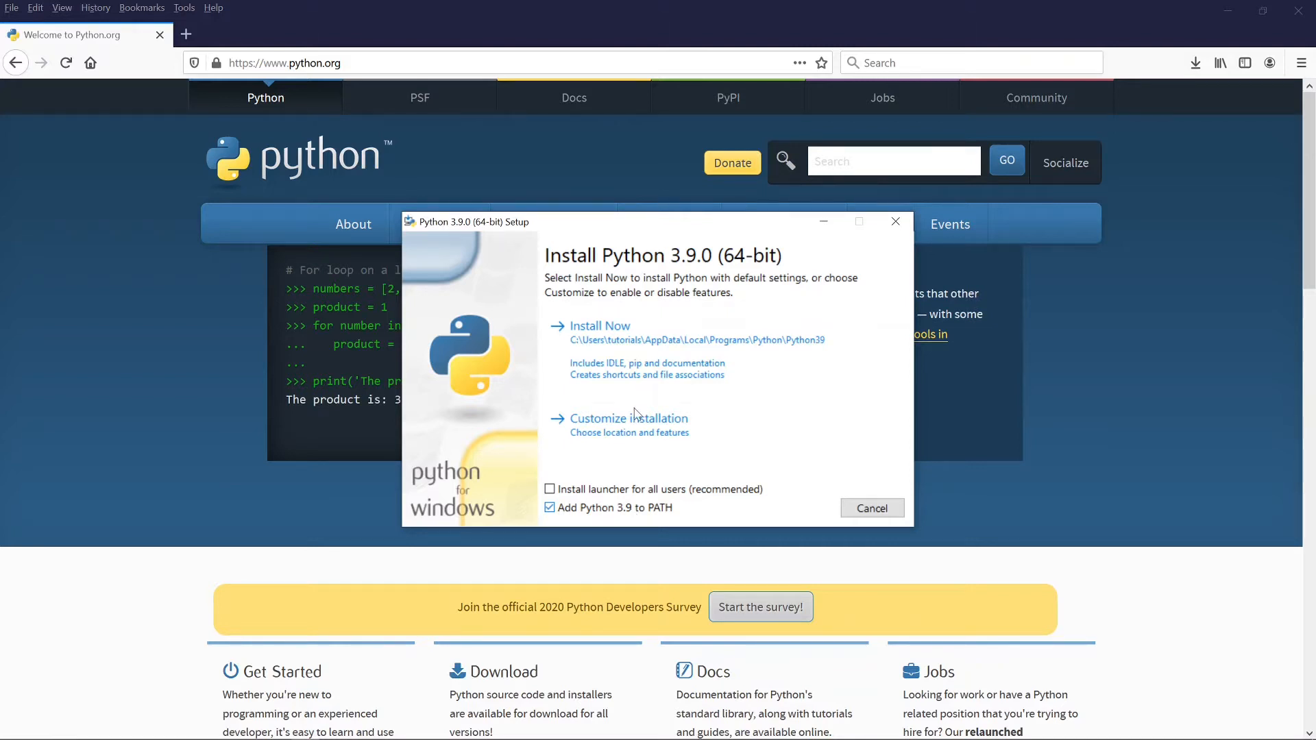
click(644, 357)
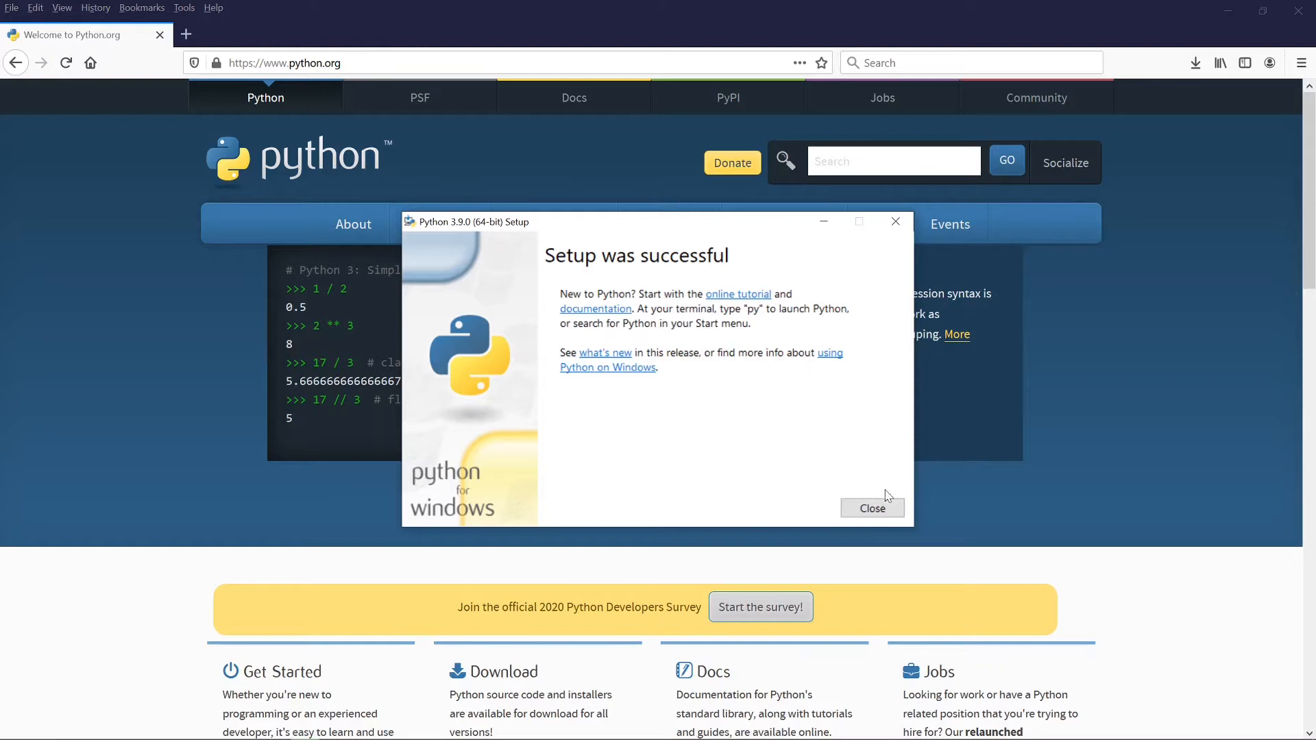
click(871, 509)
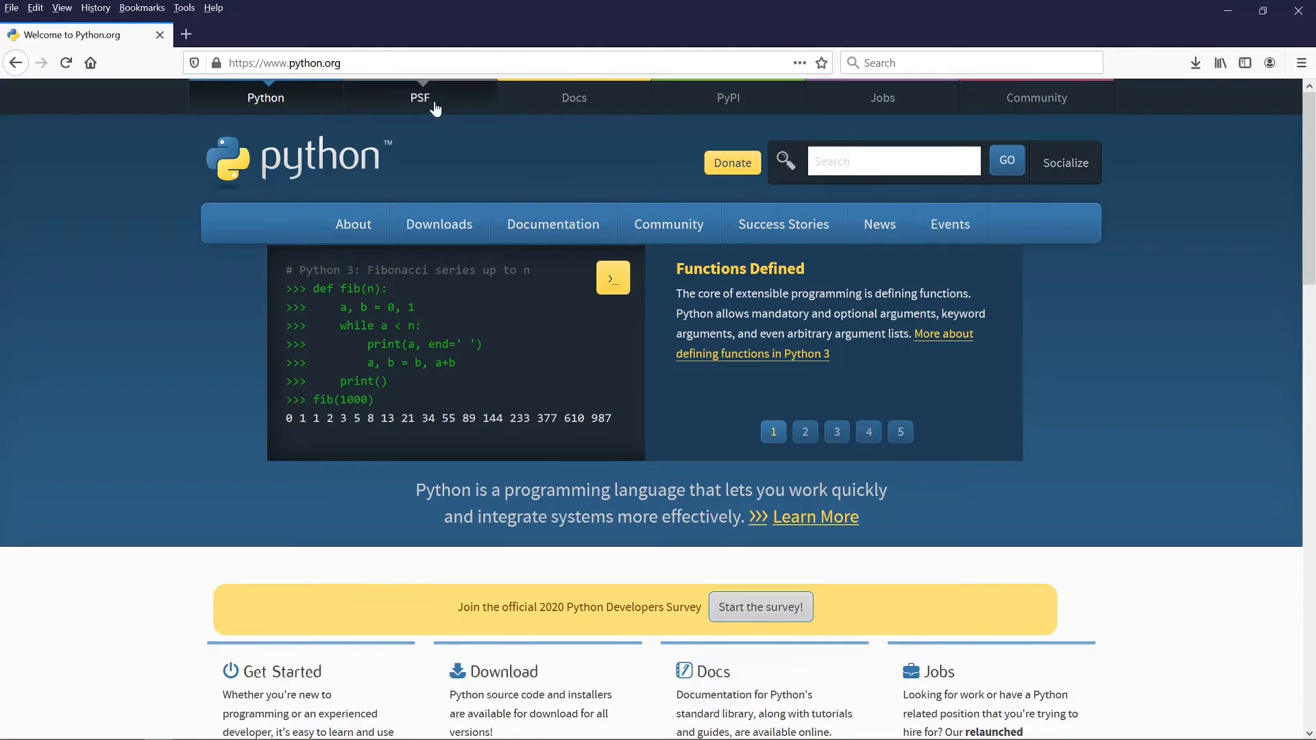
Step: Search the web for 'git' and open the official git-scm.com site
click(411, 63)
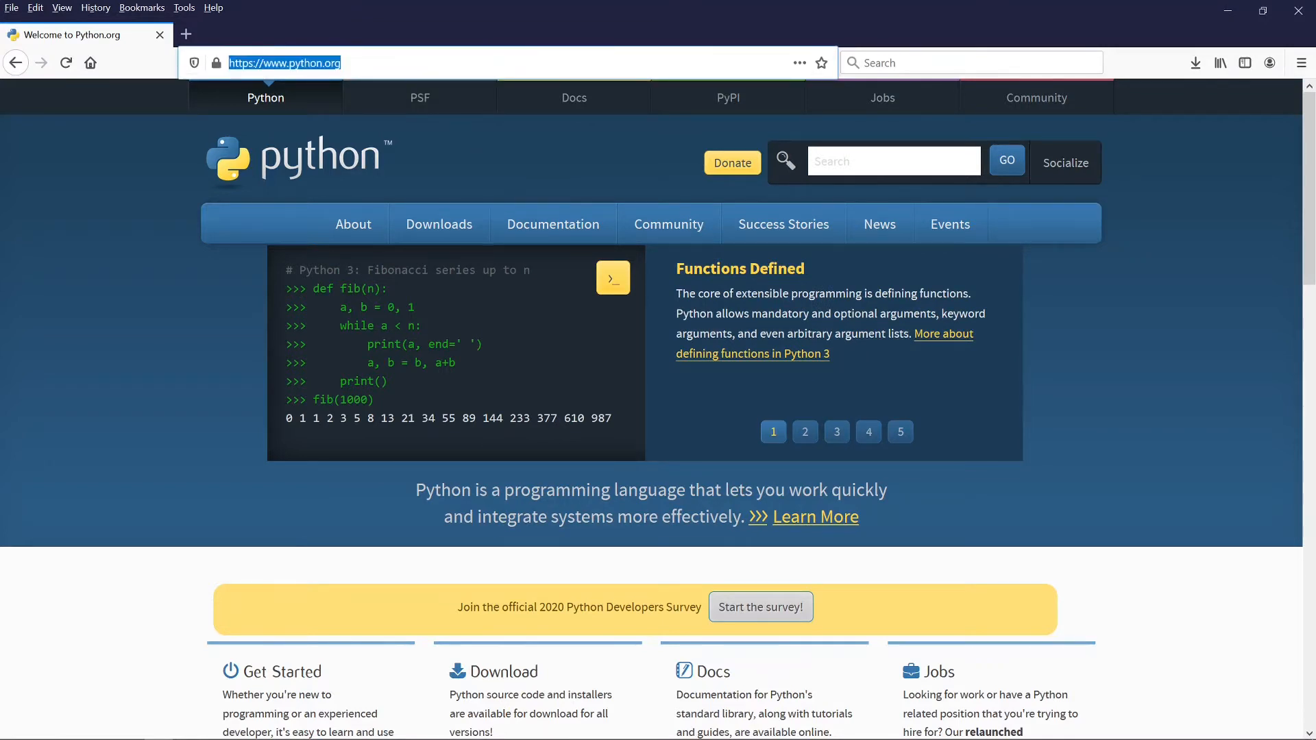
text(git)
key(Return)
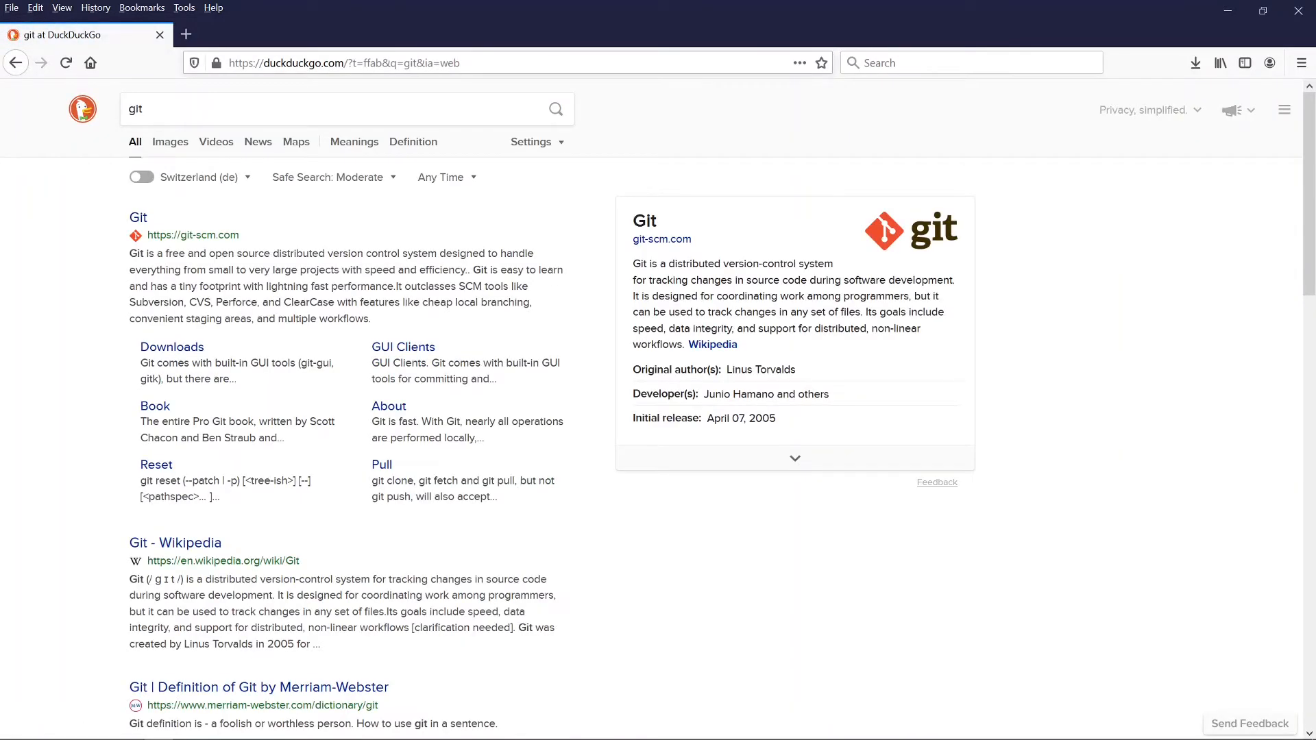
click(140, 218)
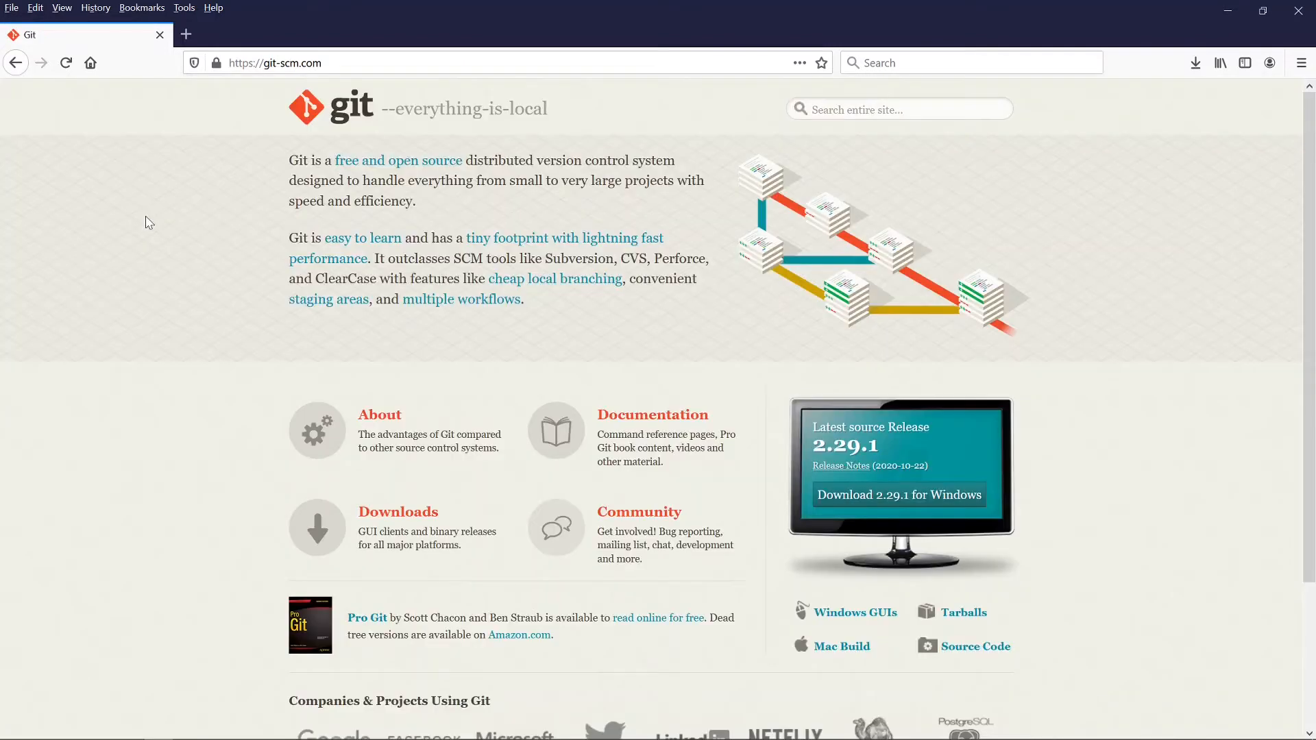
Step: Save the Git 2.29.1 64-bit Windows installer and run it from the downloads list
click(397, 524)
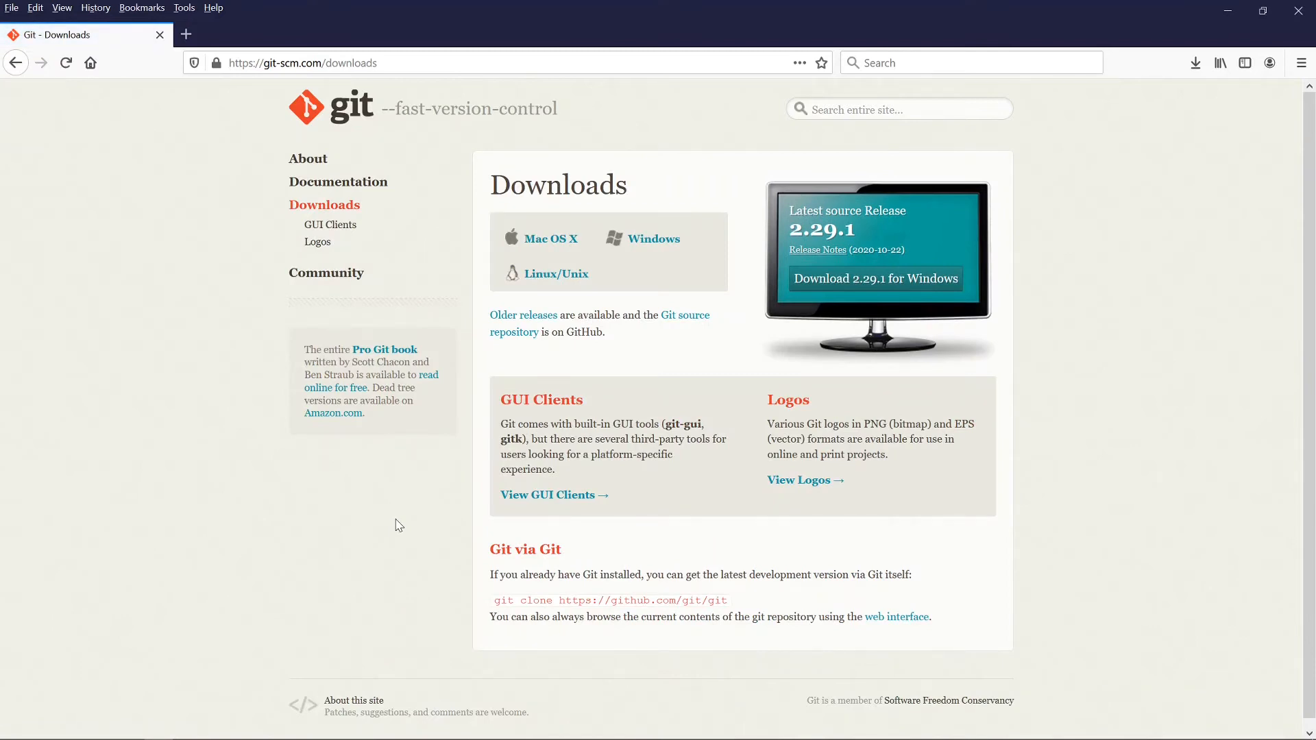
click(652, 244)
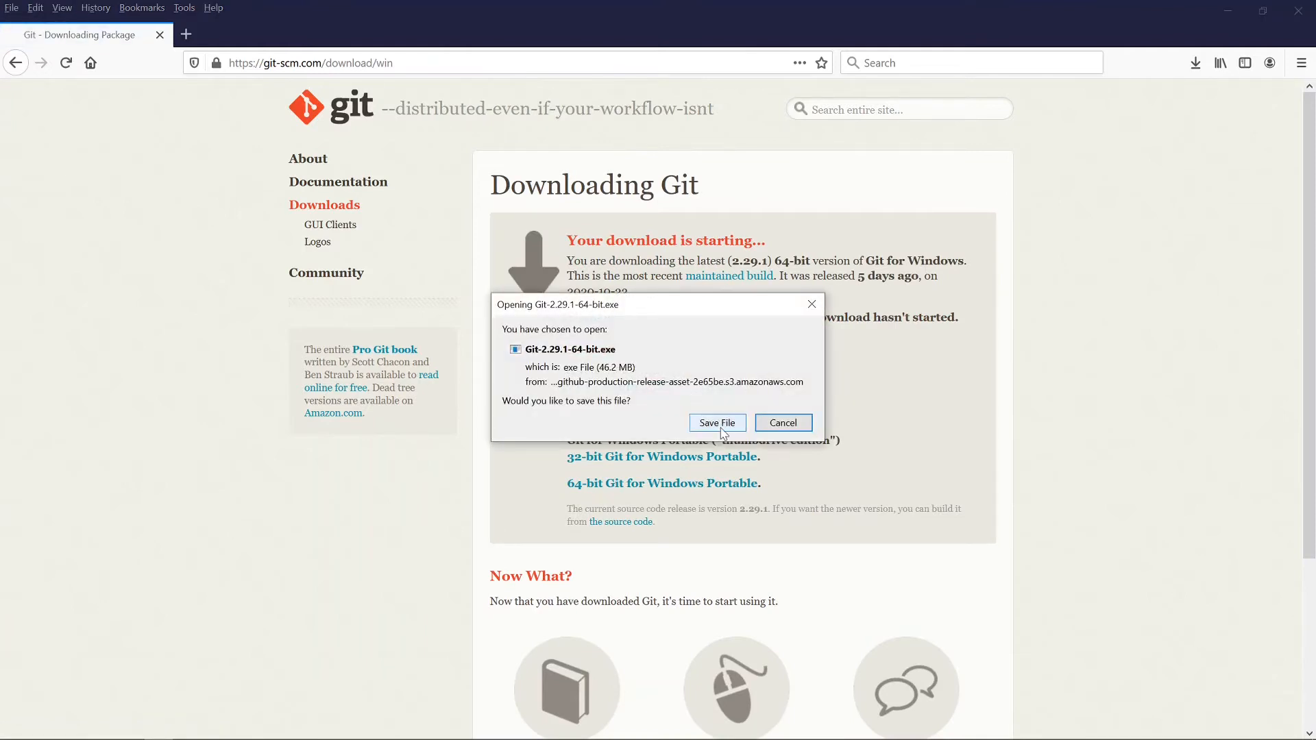
click(717, 423)
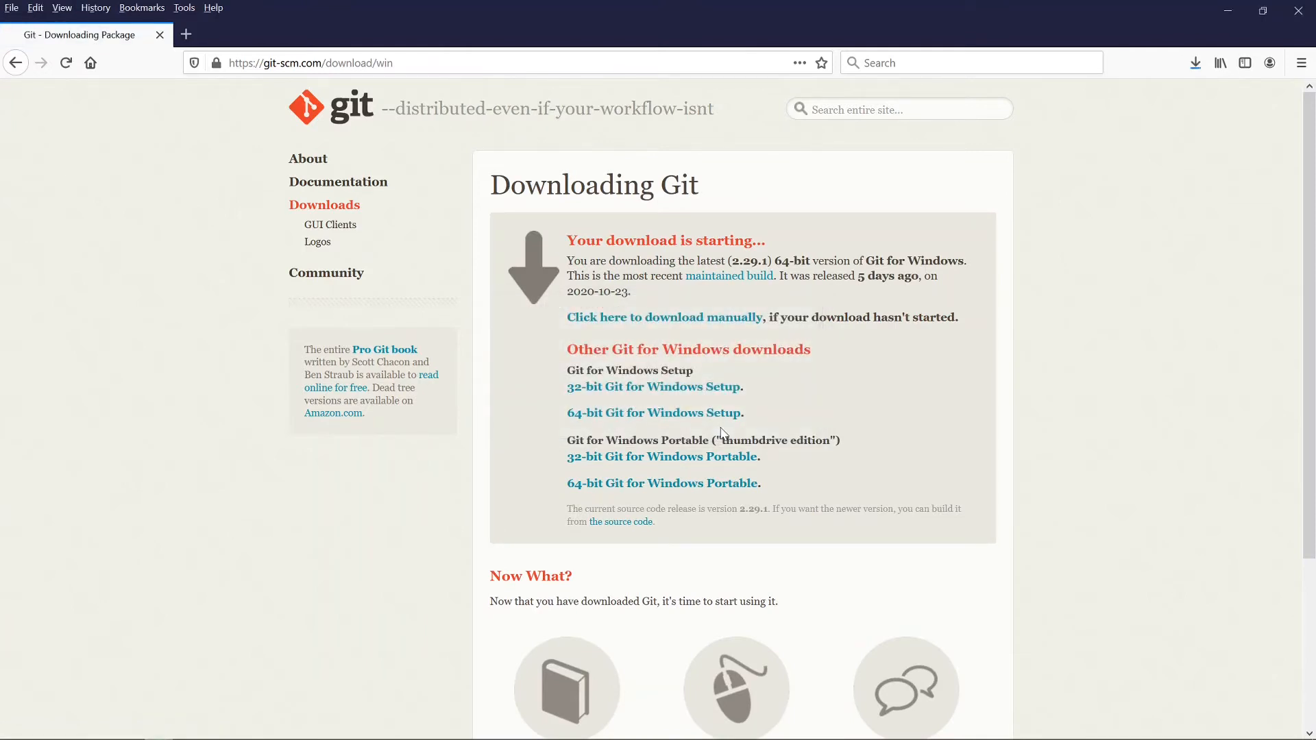
click(1195, 64)
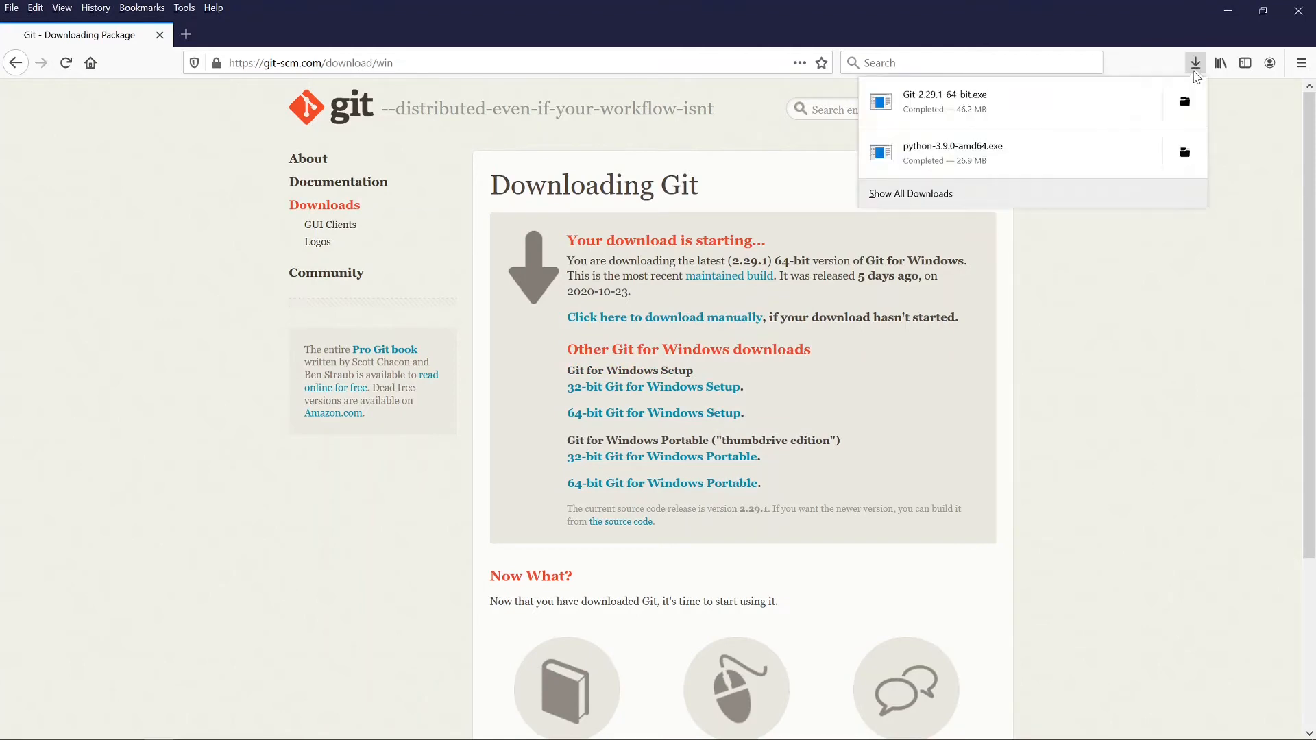
click(1078, 113)
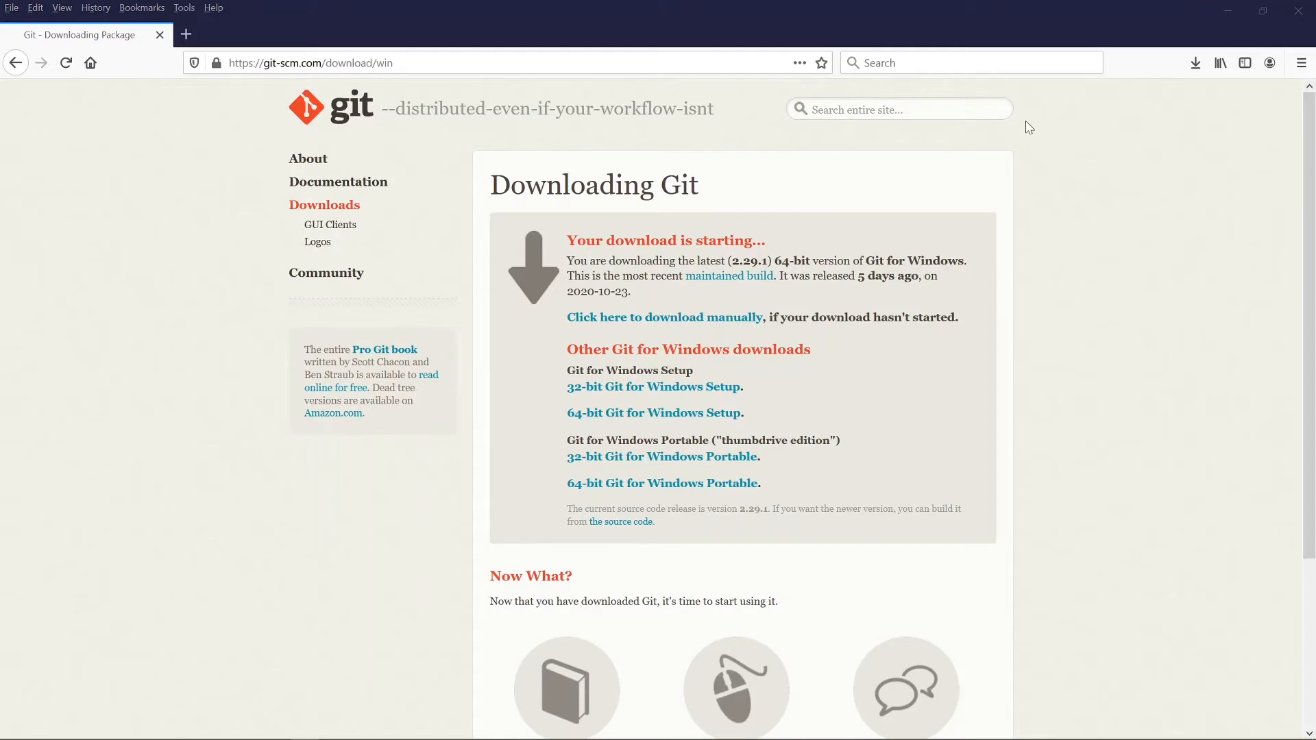
Step: Accept the Git licence and keep the default install folder, components and shortcuts folder
click(746, 499)
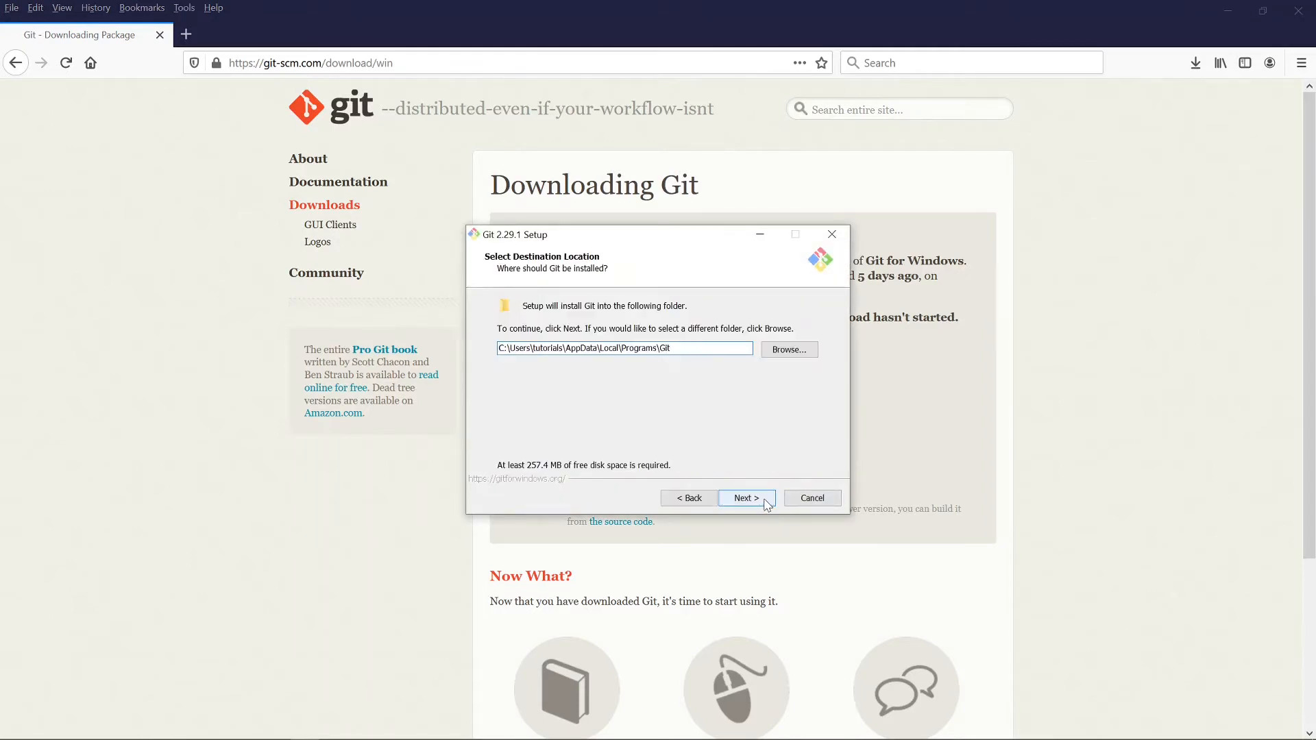
click(765, 503)
click(766, 503)
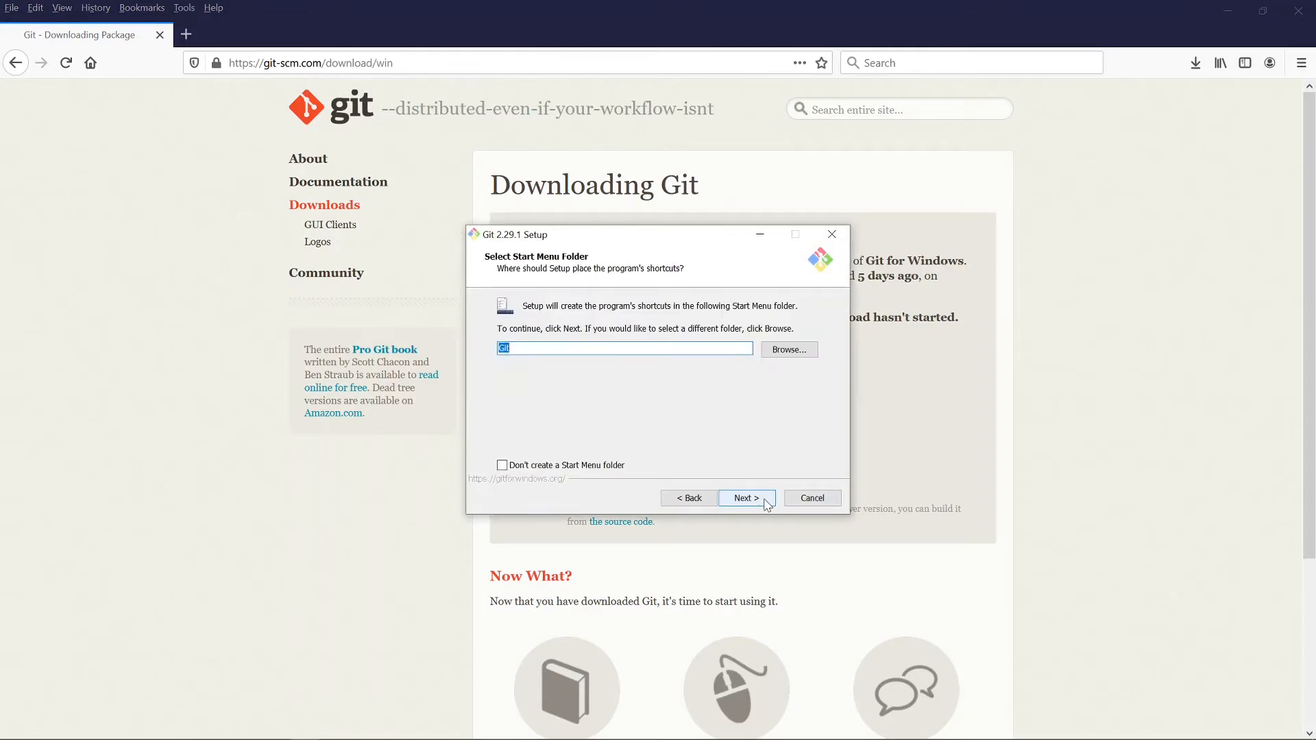
click(765, 503)
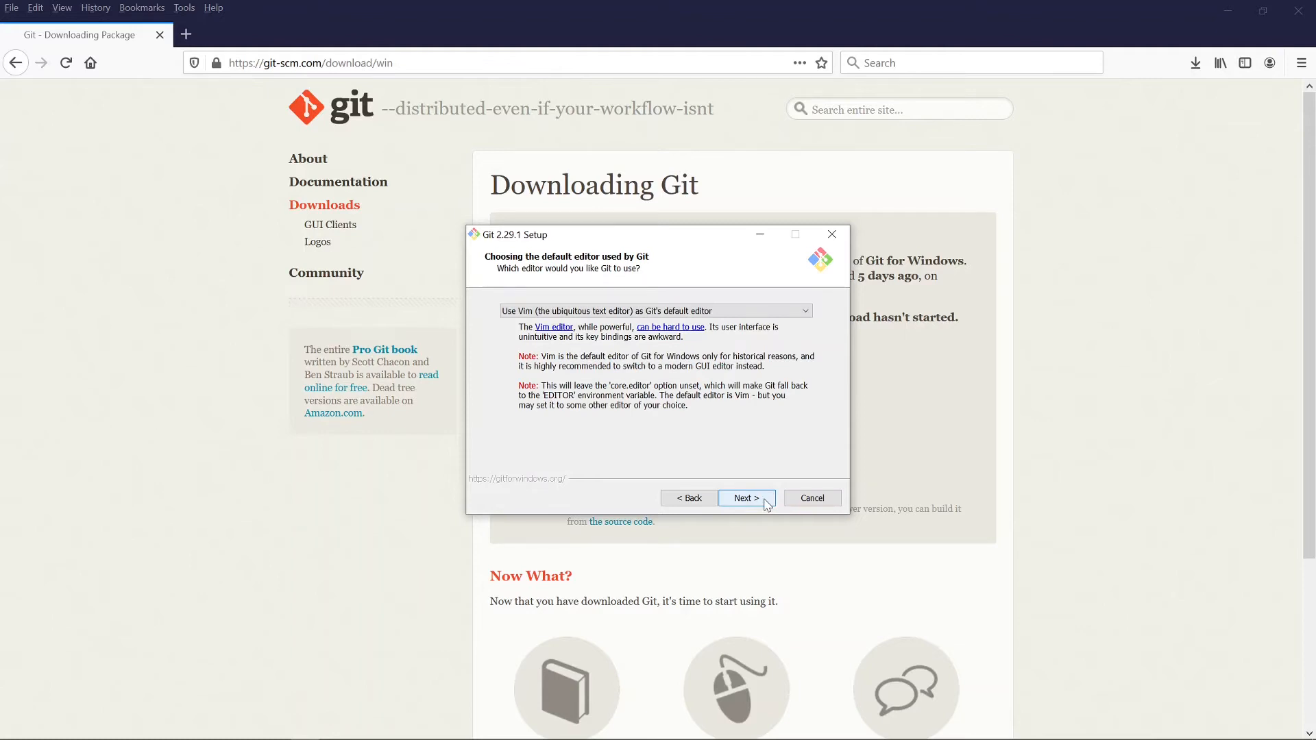
Step: Make Notepad++ Git's default editor, install, and finish without viewing the release notes
click(806, 312)
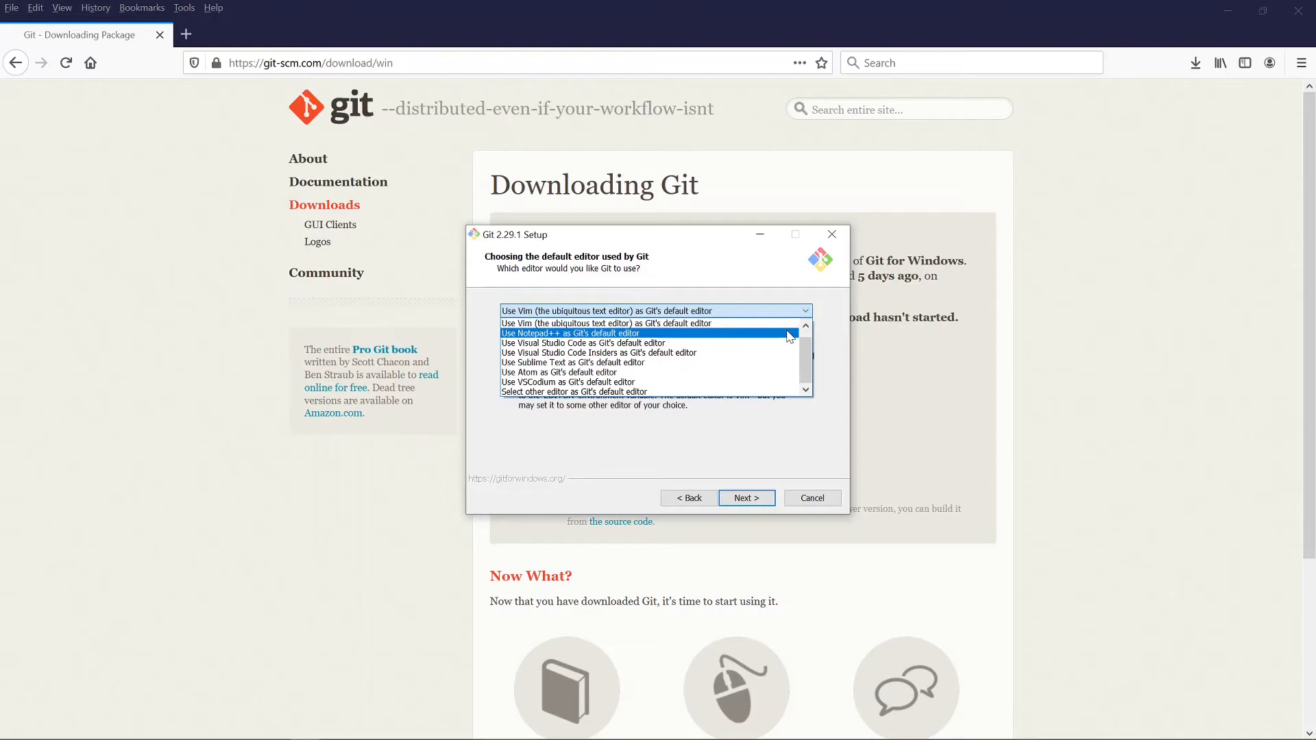
click(788, 333)
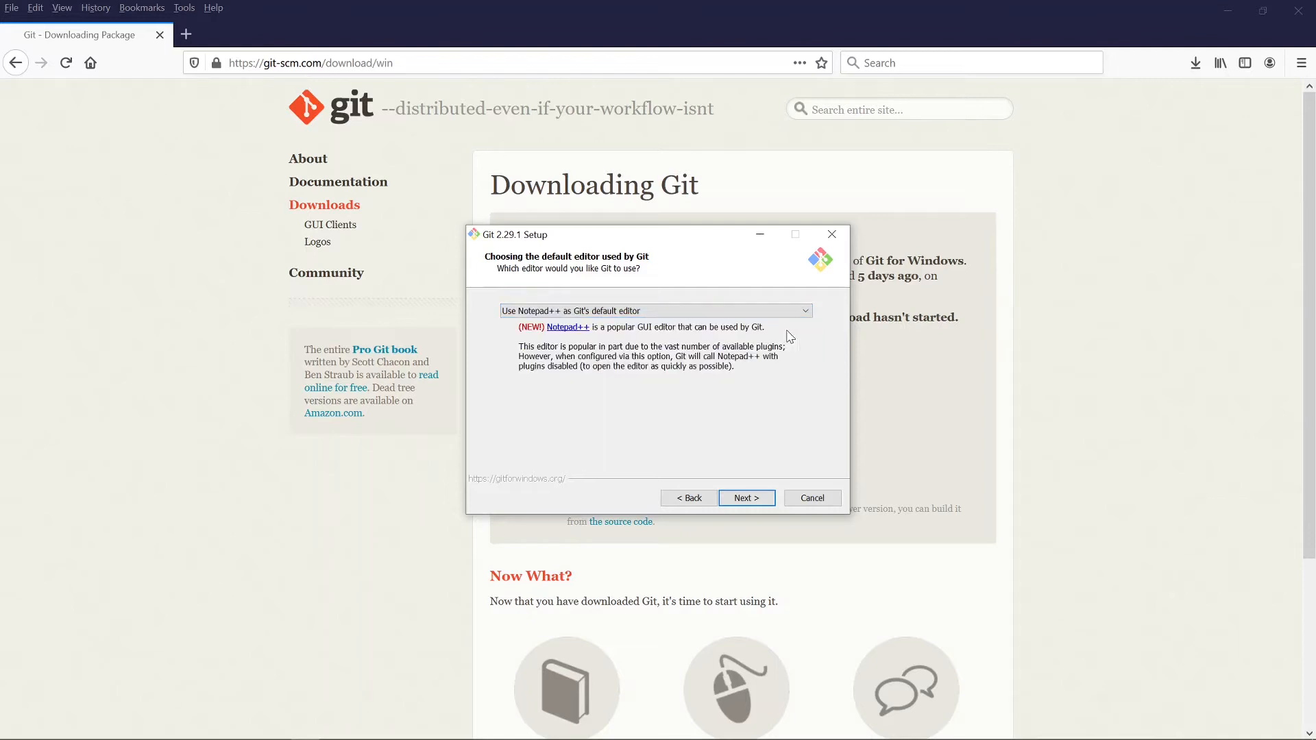
click(747, 499)
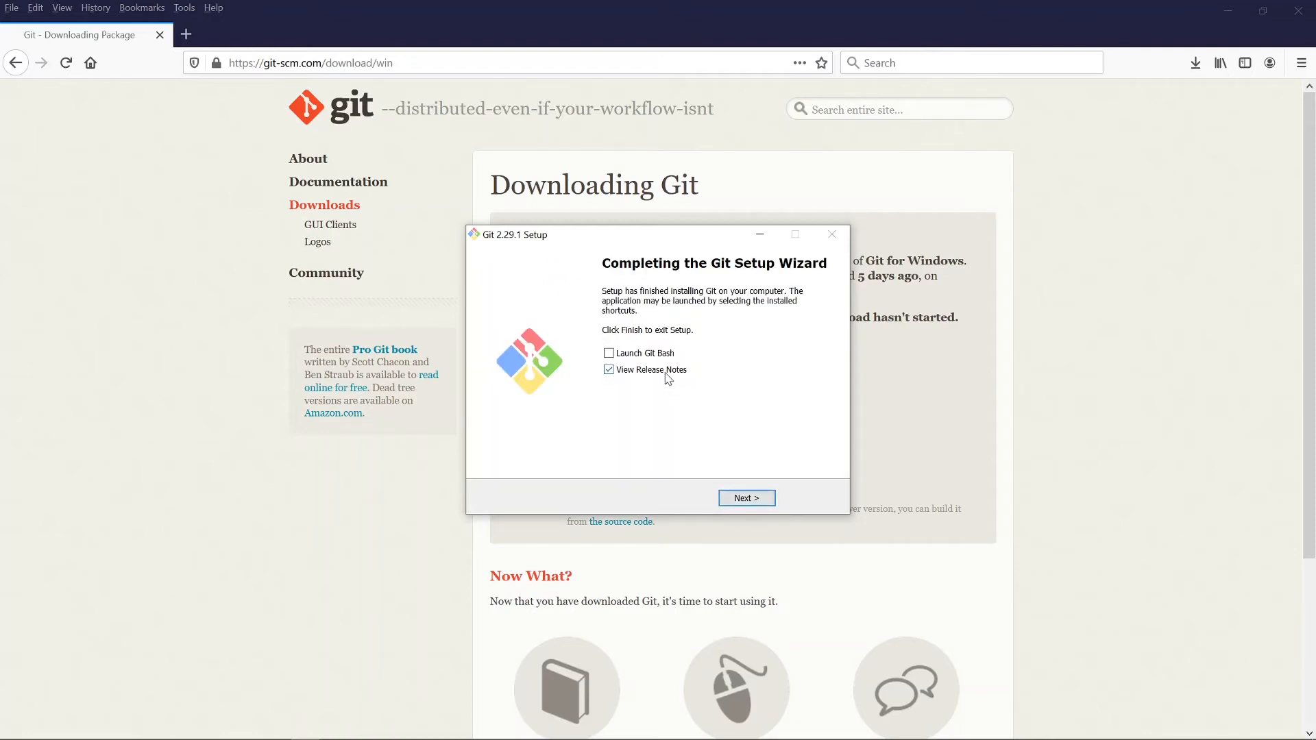
click(664, 377)
click(765, 500)
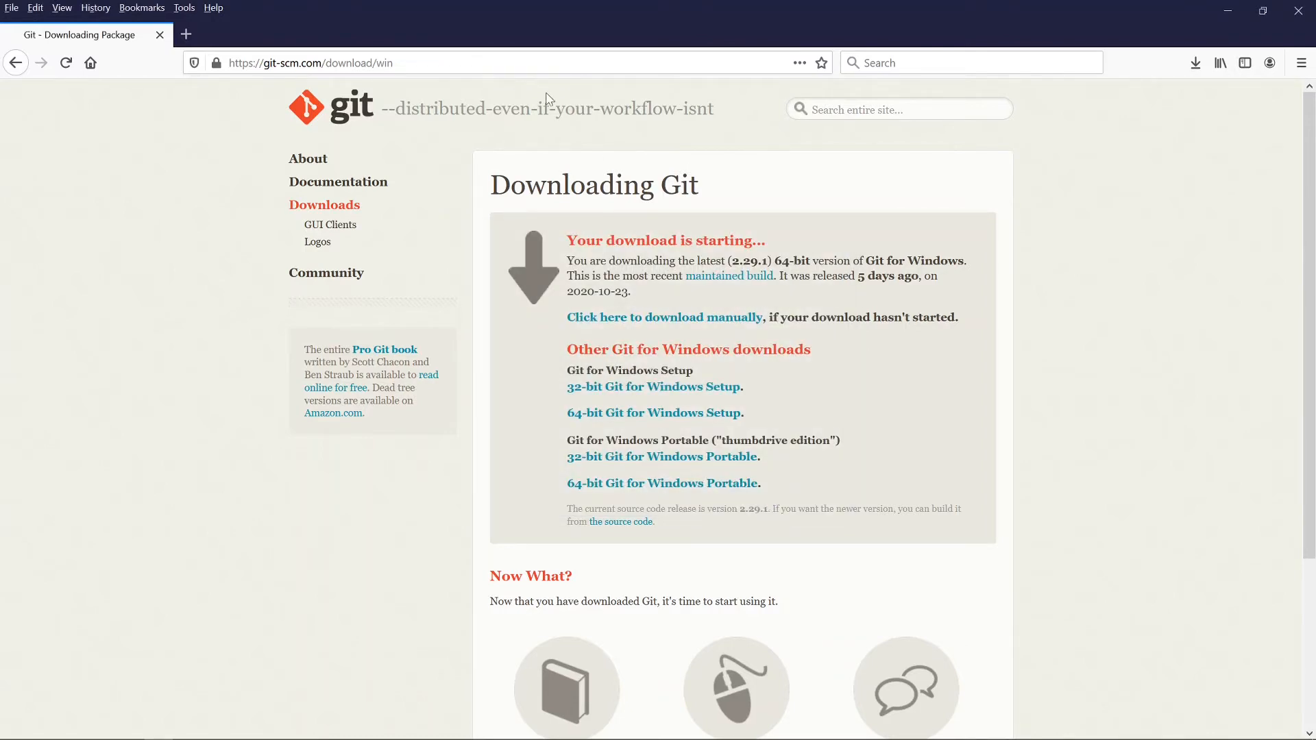
Step: Load the Microsoft C++ Build Tools page from a pasted address
click(524, 65)
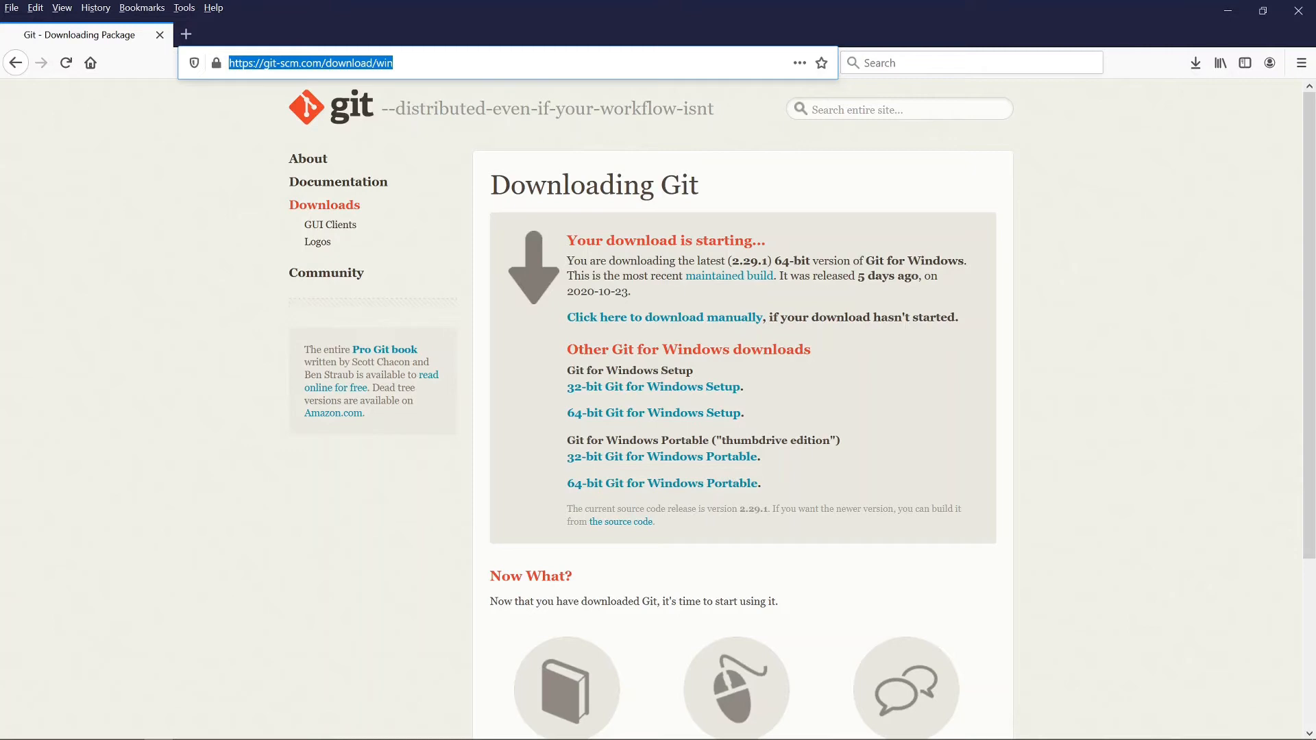
text(https://visualstudio.microsoft.com/visual-cpp-build-tools/)
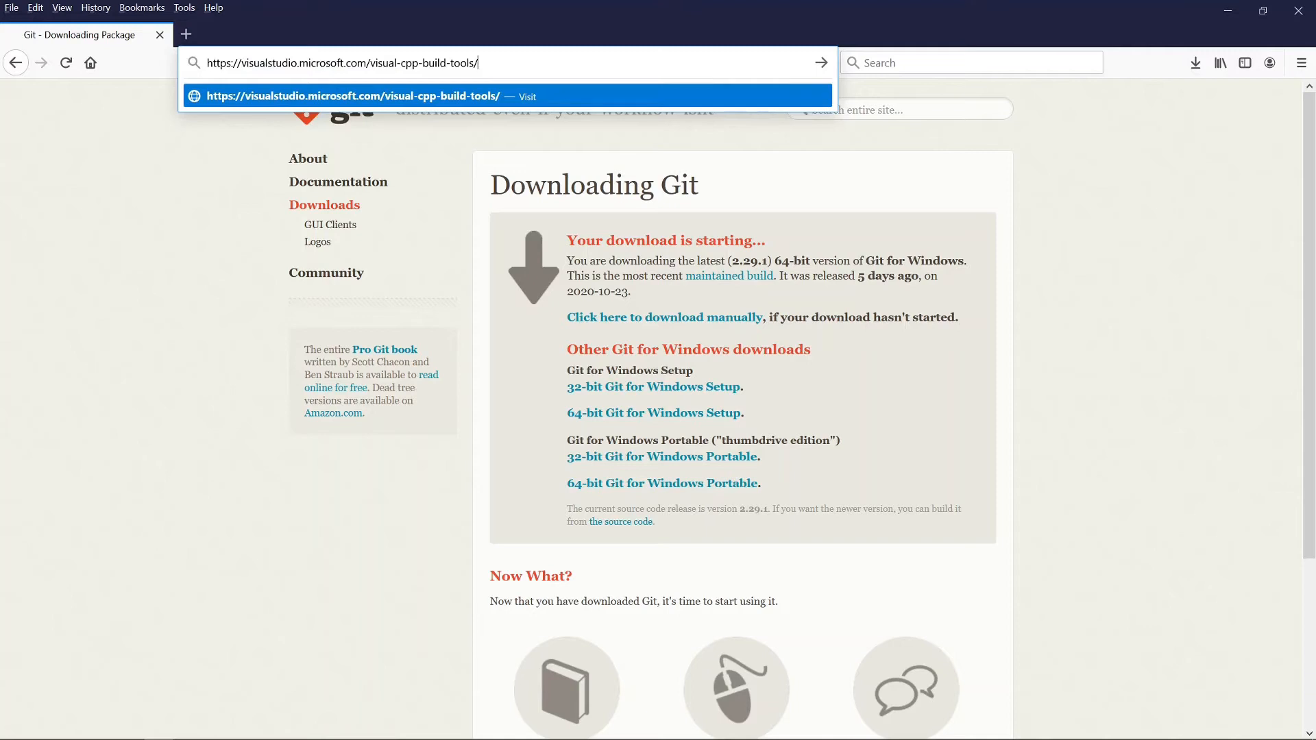
key(Return)
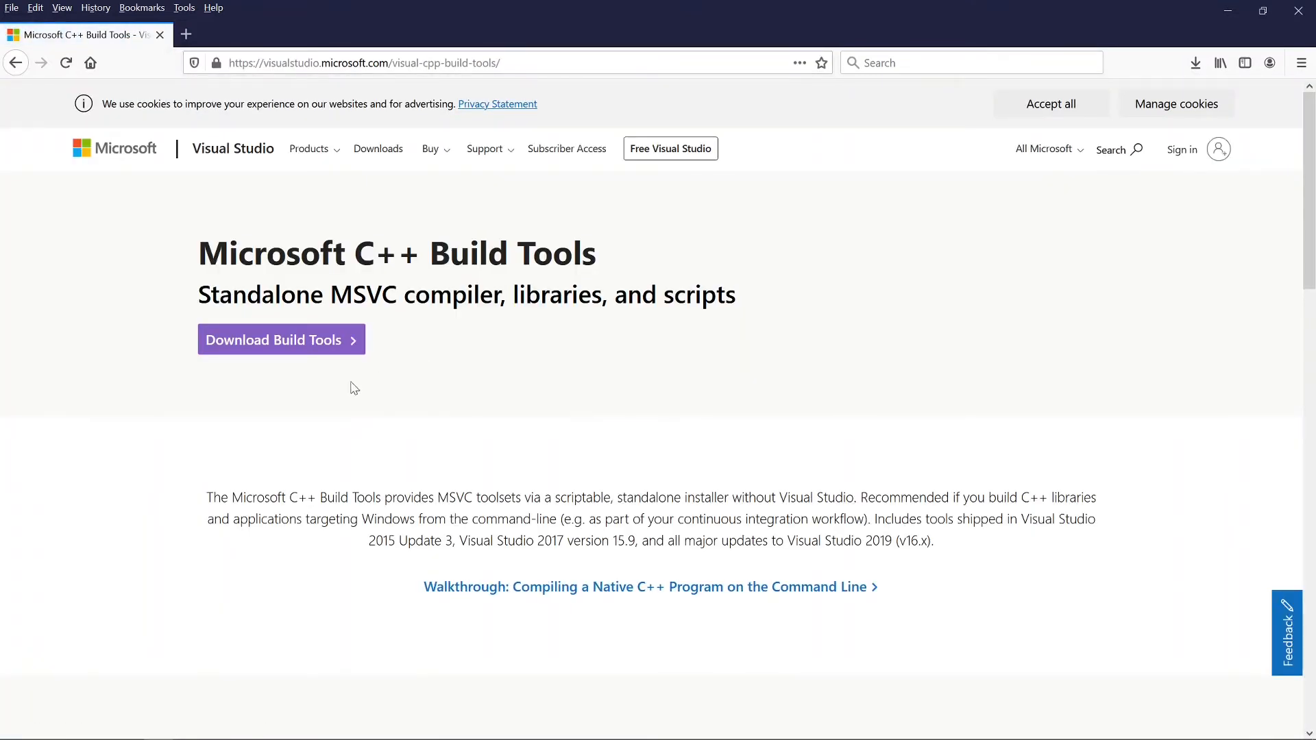
Step: Save the vs_buildtools installer and launch it from the downloads list
click(274, 349)
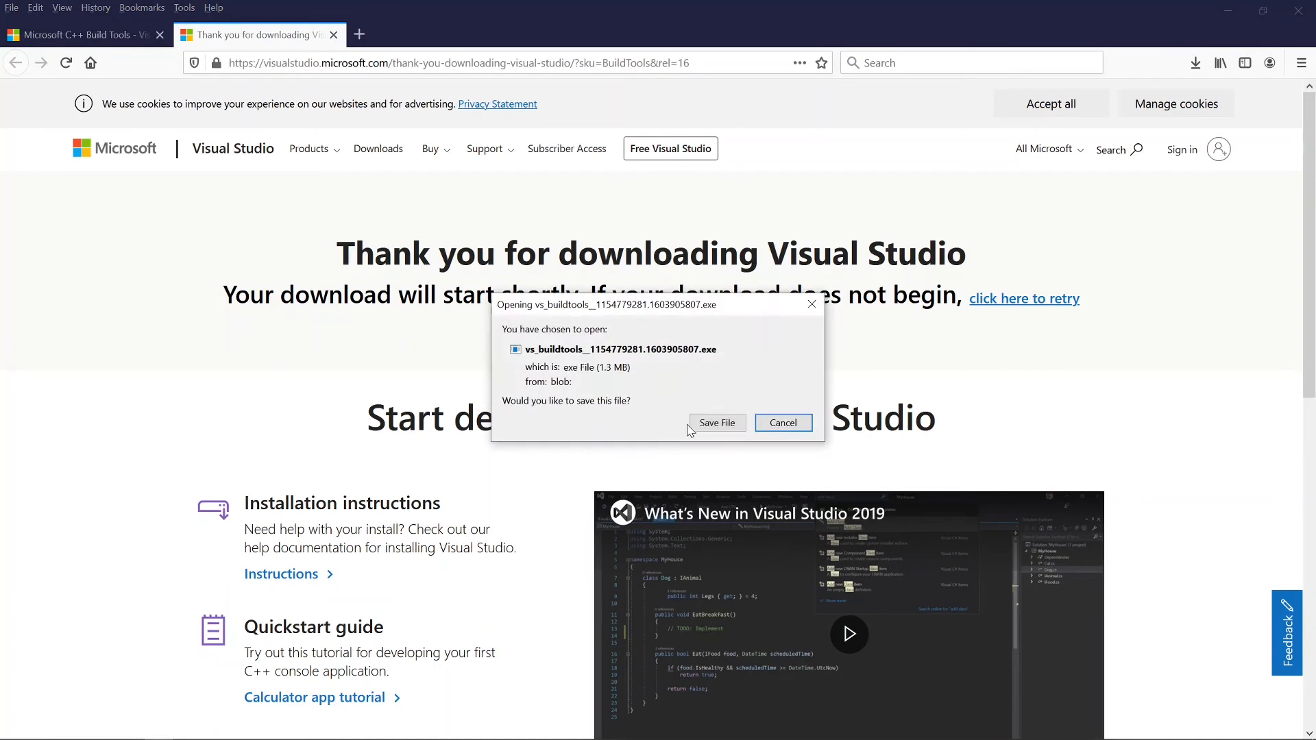
click(714, 427)
click(1196, 67)
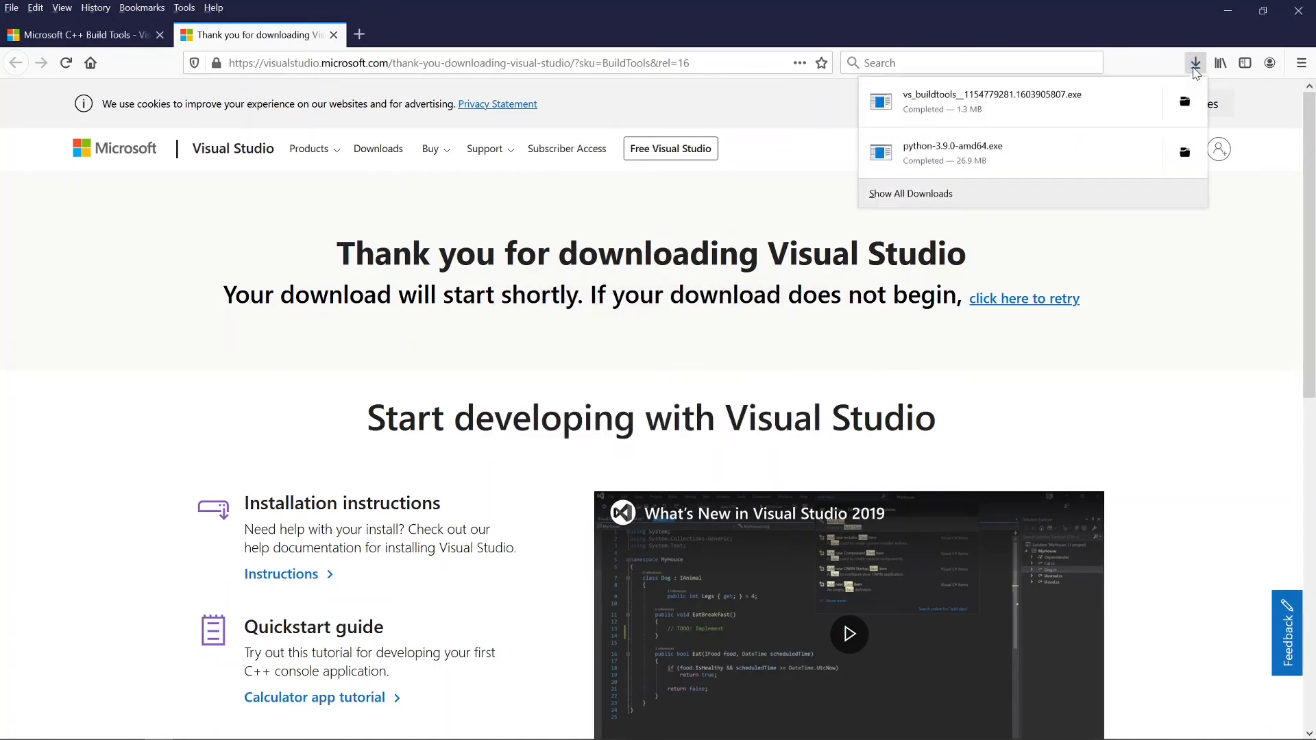
click(1127, 115)
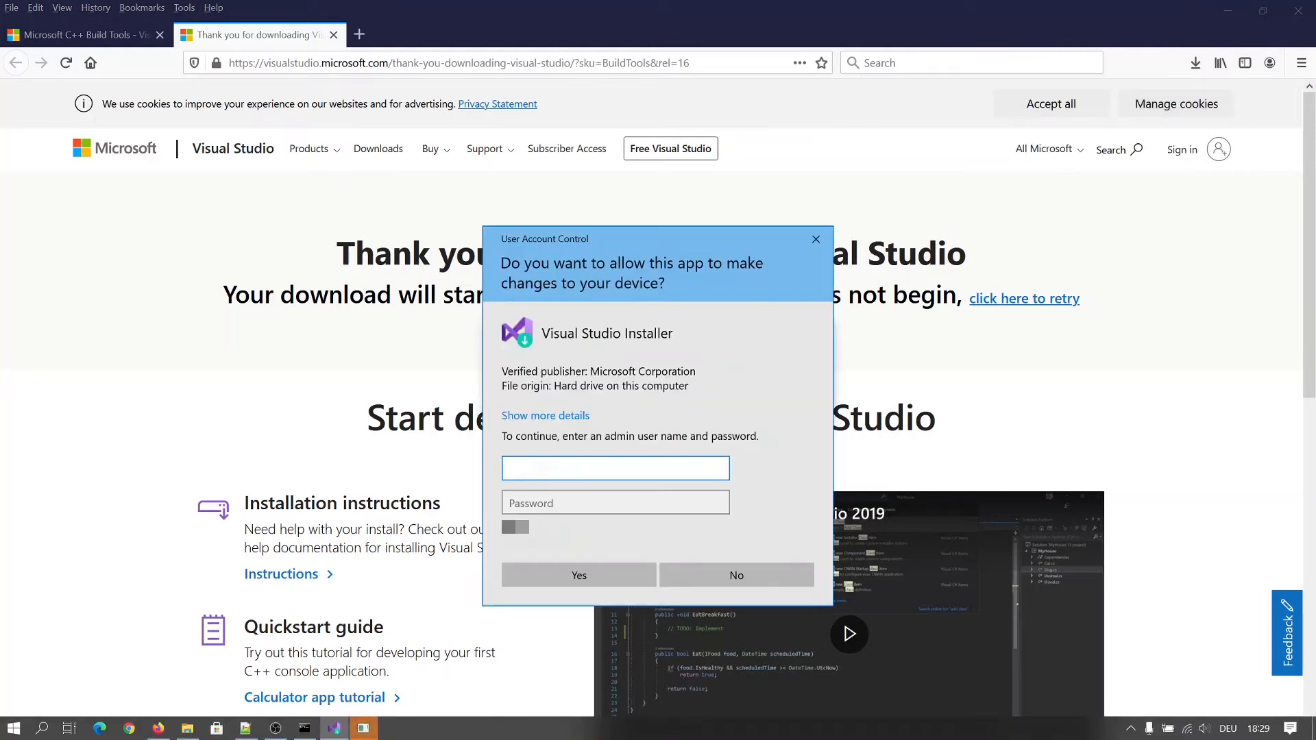
Step: Approve the Visual Studio Installer's admin prompt with the administrator password
key(Tab)
text(••••••)
key(Return)
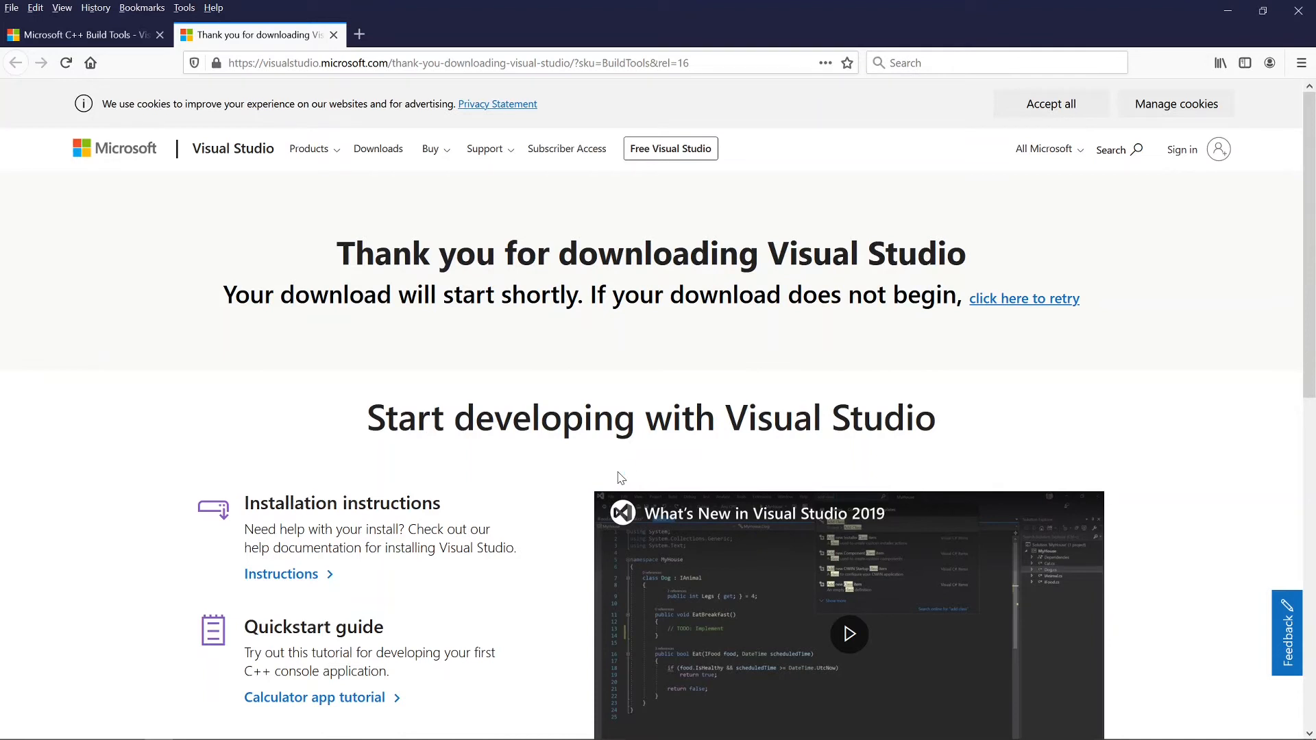
key(alt+Tab)
key(alt+Tab)
key(alt+Tab)
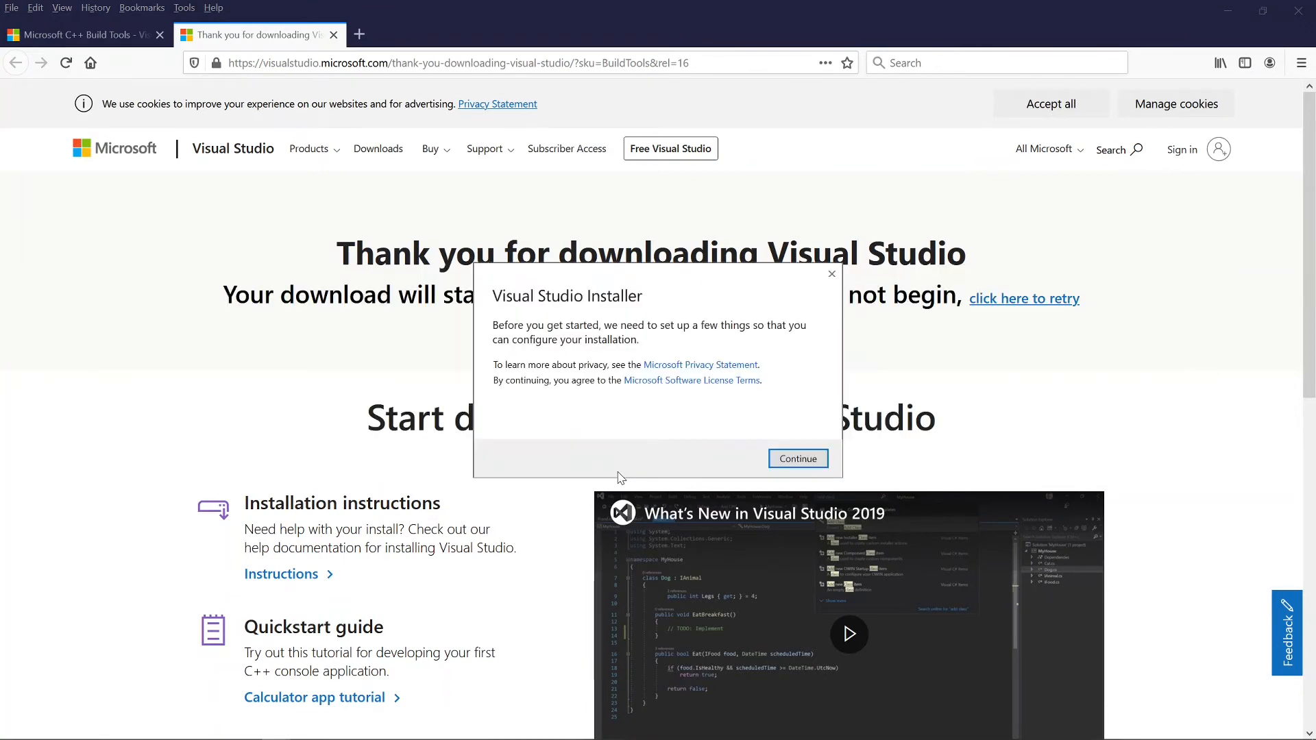
Step: Install Build Tools 2019 with the C++ build tools workload and close the installer
click(797, 471)
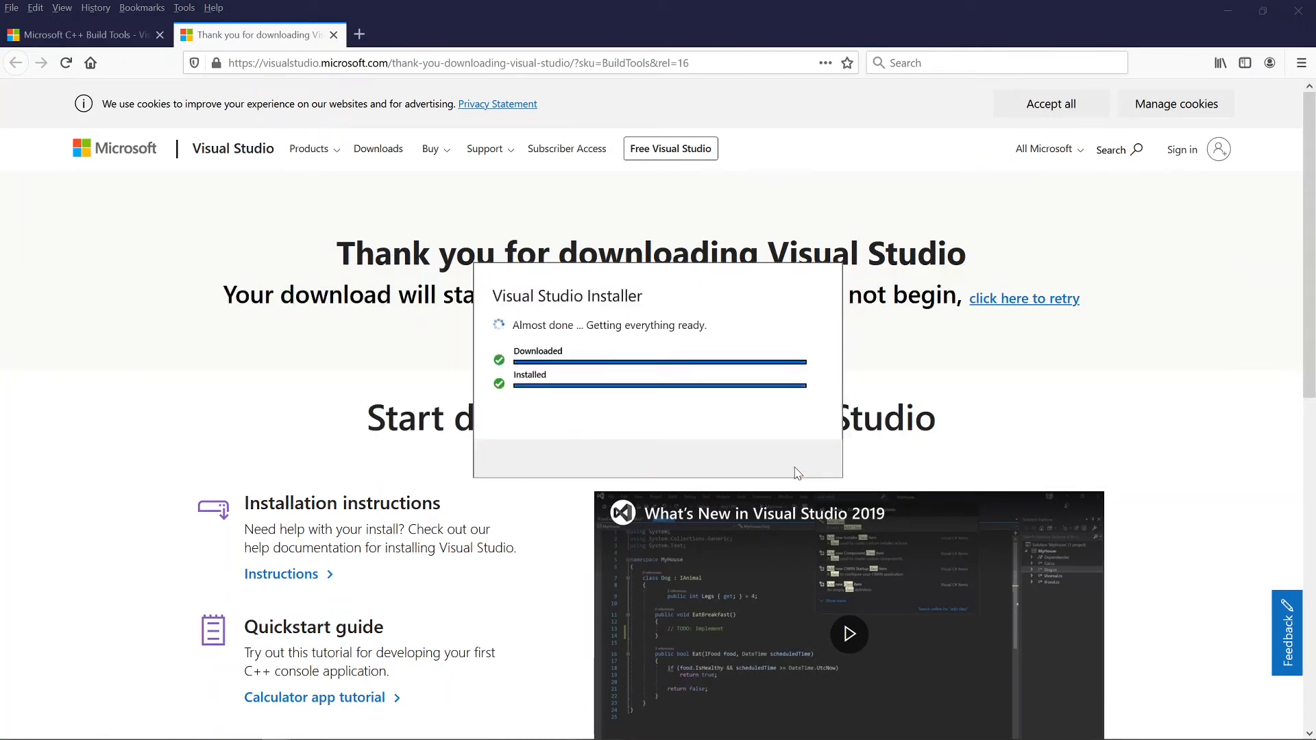
click(488, 224)
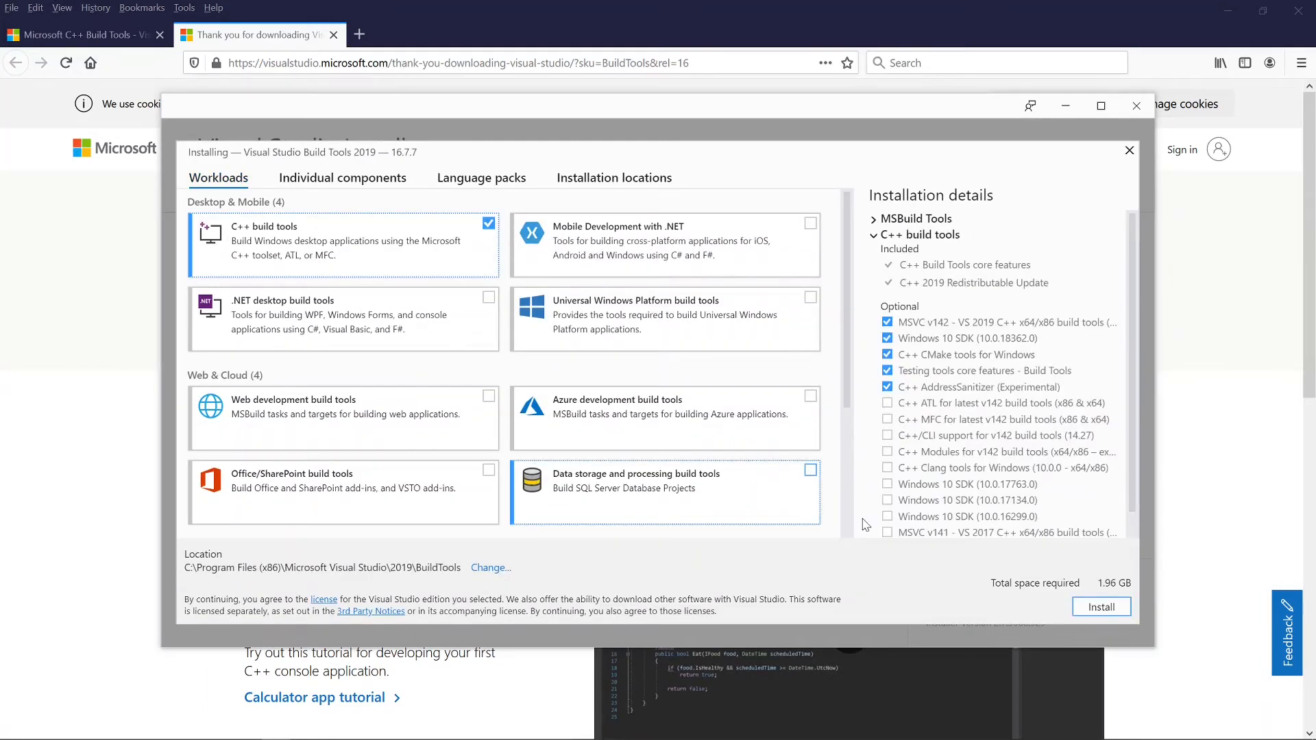
click(1100, 614)
click(1135, 107)
key(ctrl+l)
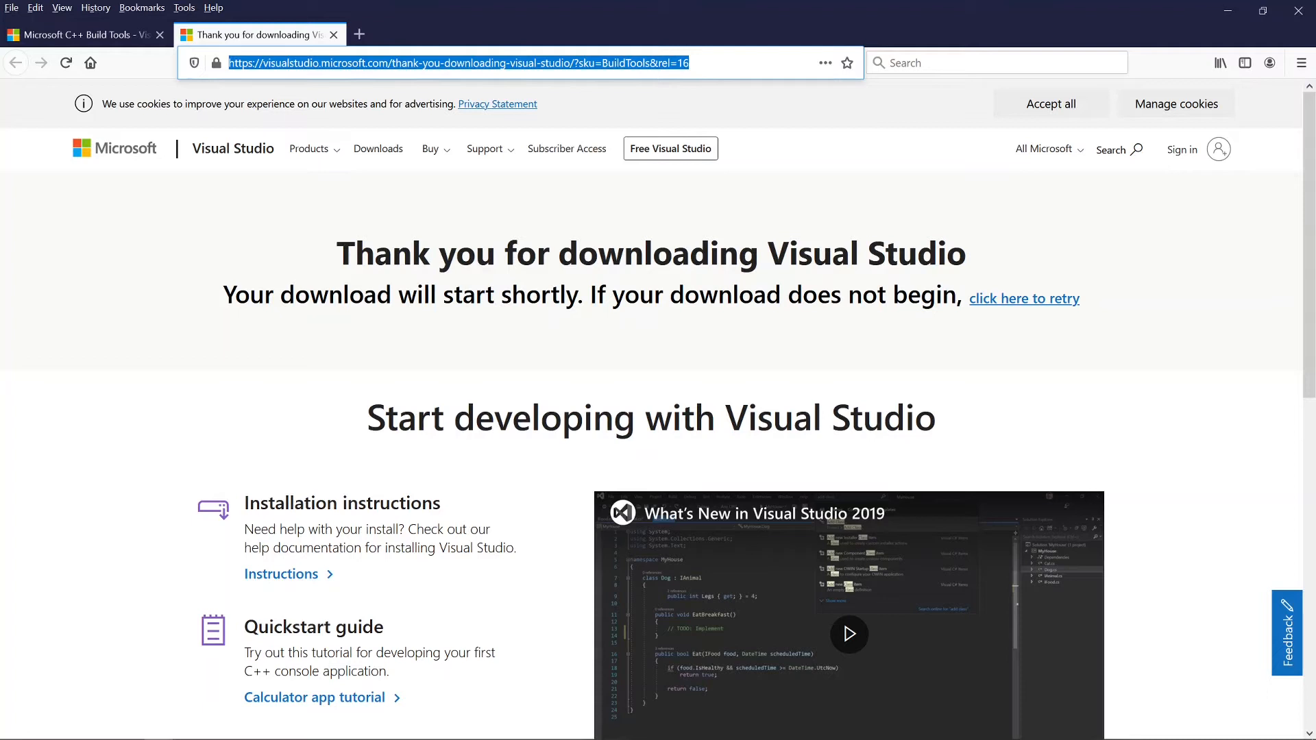
Step: Search for 'virtual midi piano' and open the VMPK site at vmpk.sourceforge.io
text(virtu)
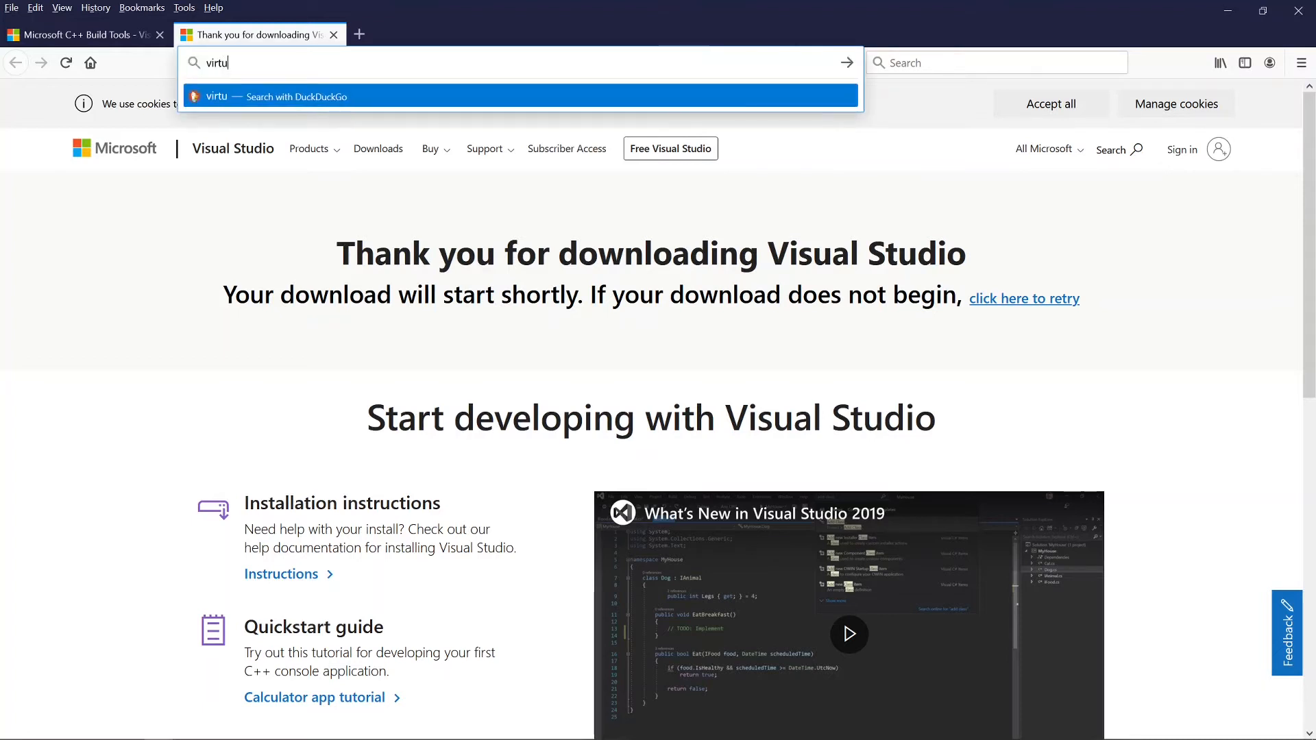
text(al midi )
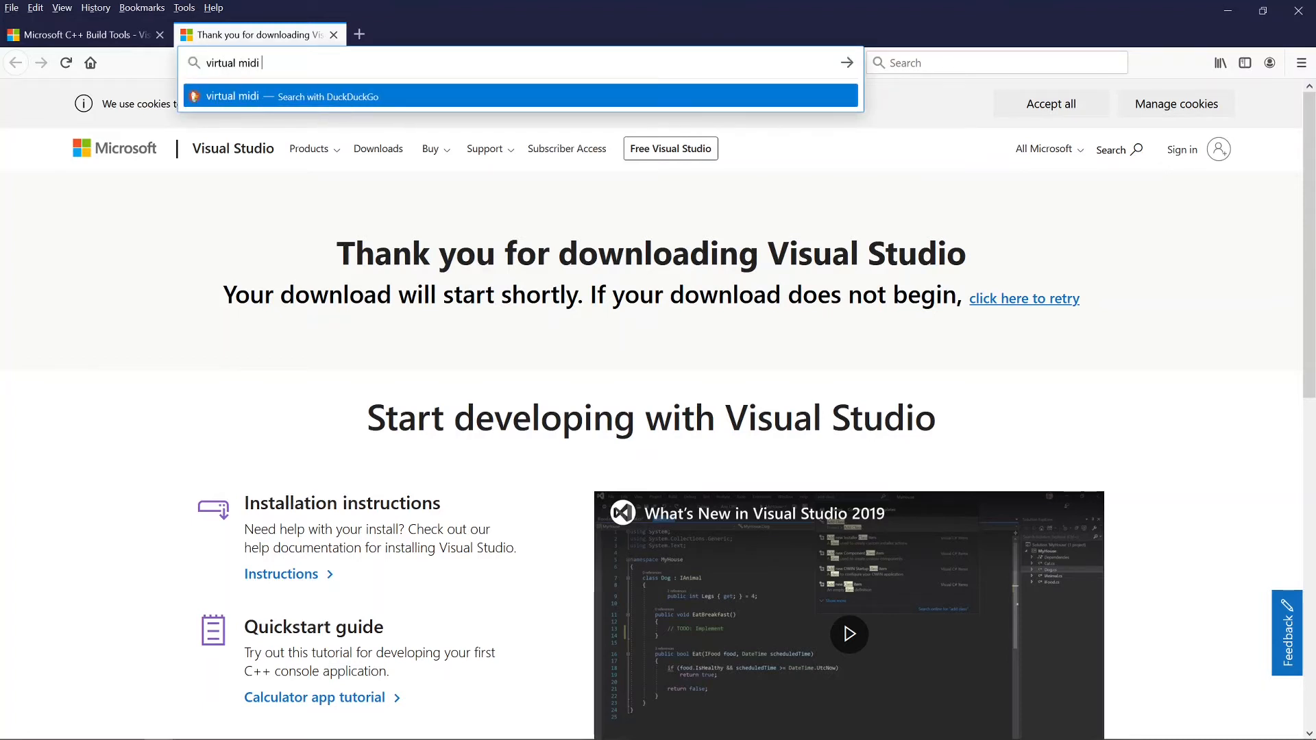
text(piano)
key(Return)
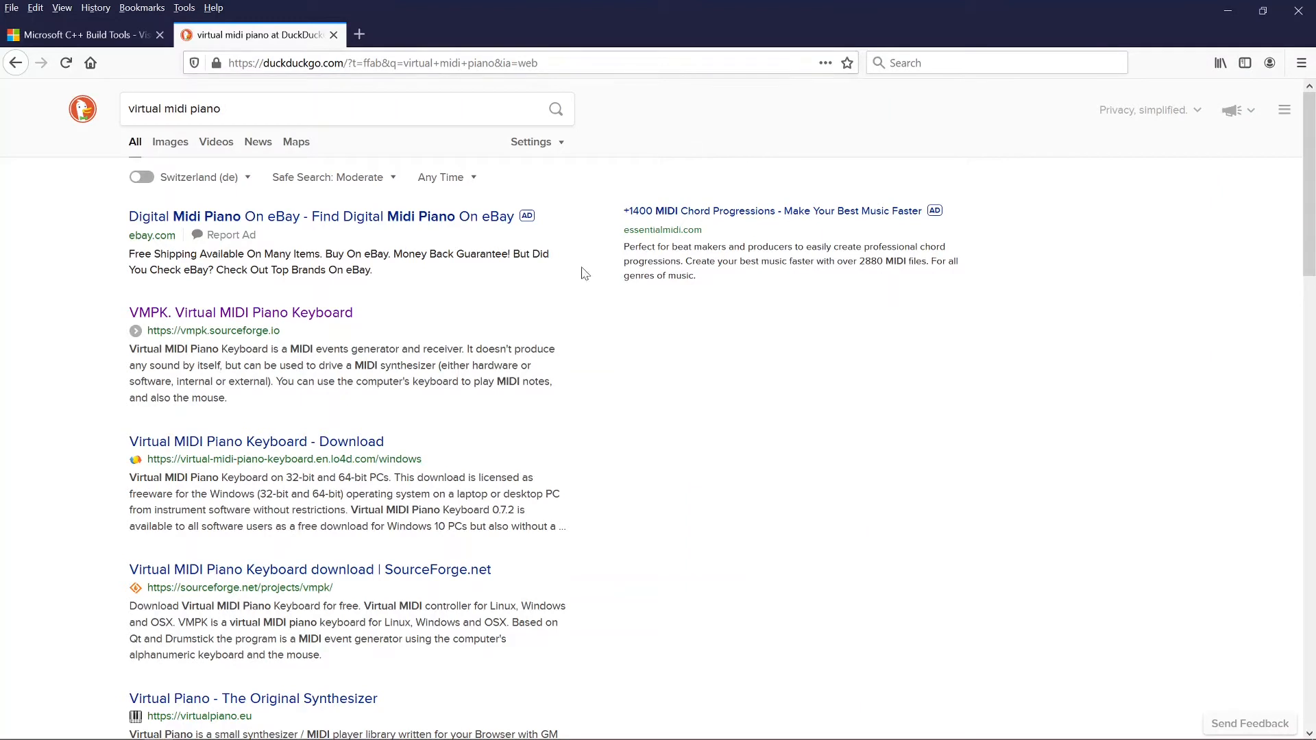
click(298, 320)
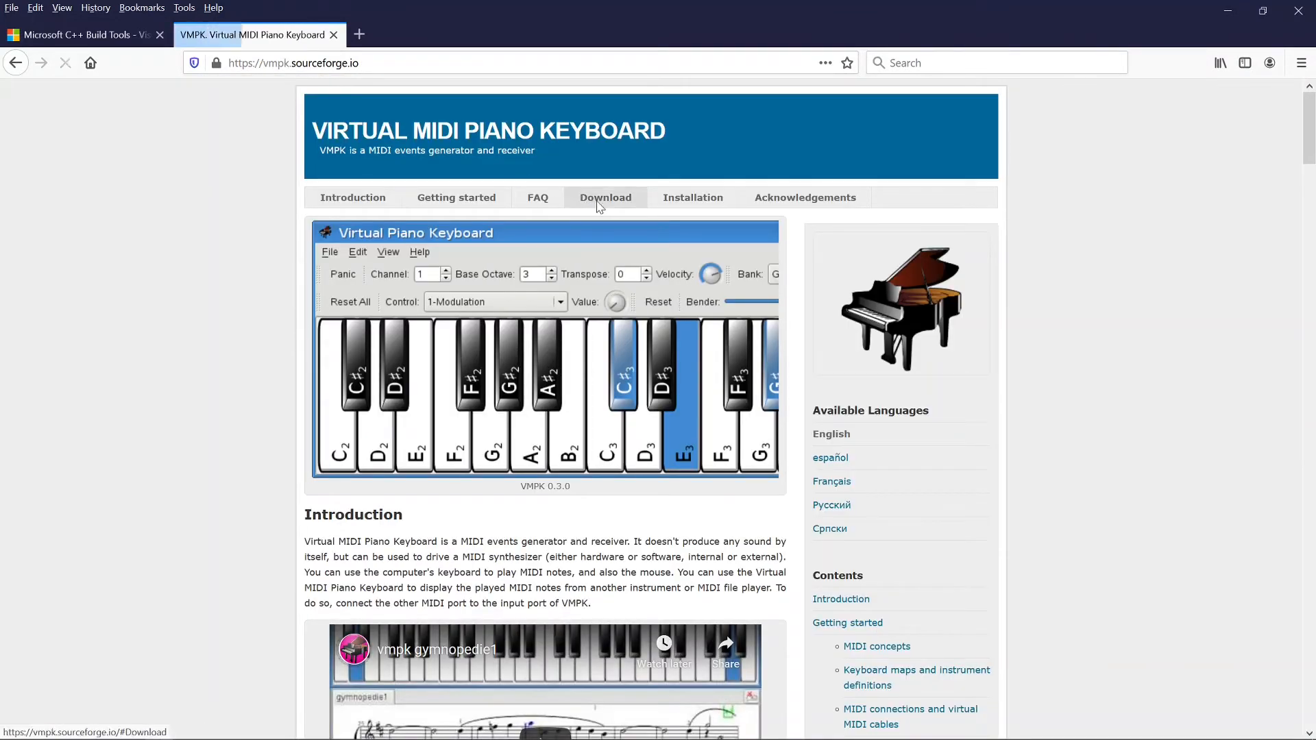
Step: Save the 64-bit Windows VMPK 0.7.2 setup from the Download section
click(596, 206)
click(591, 229)
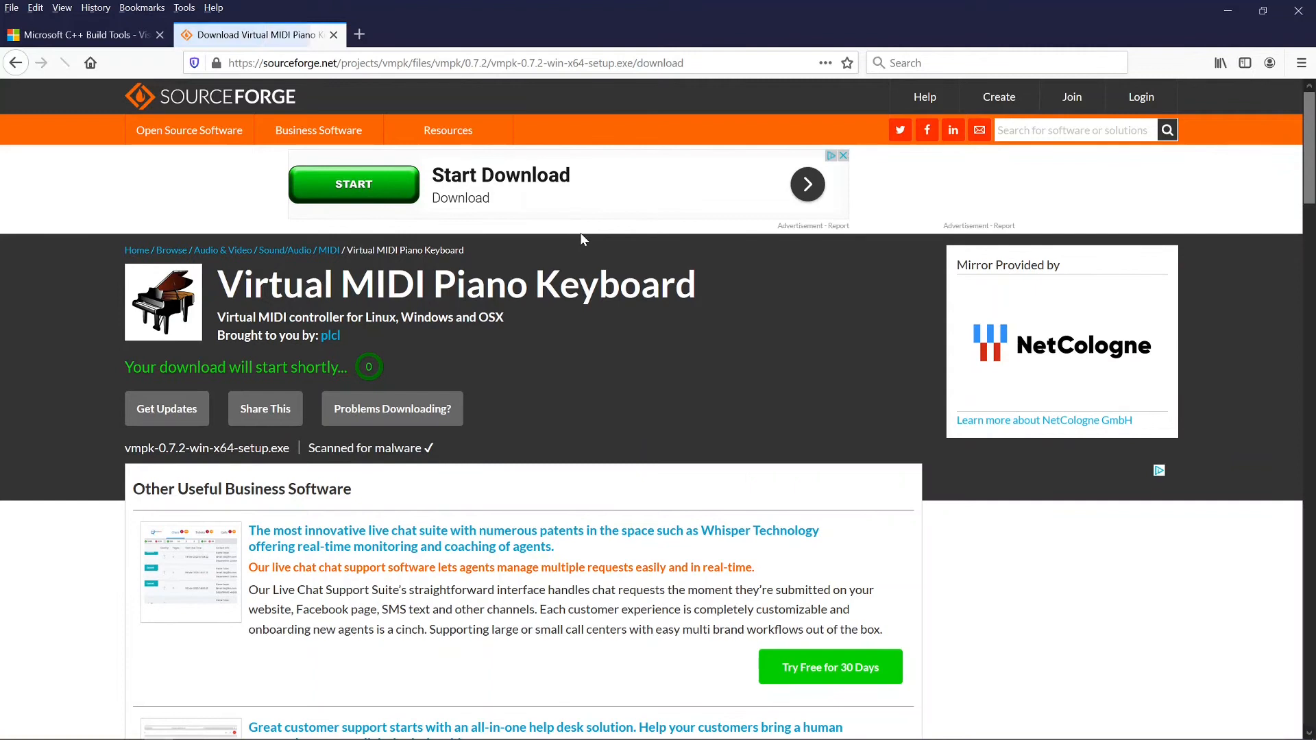
click(710, 425)
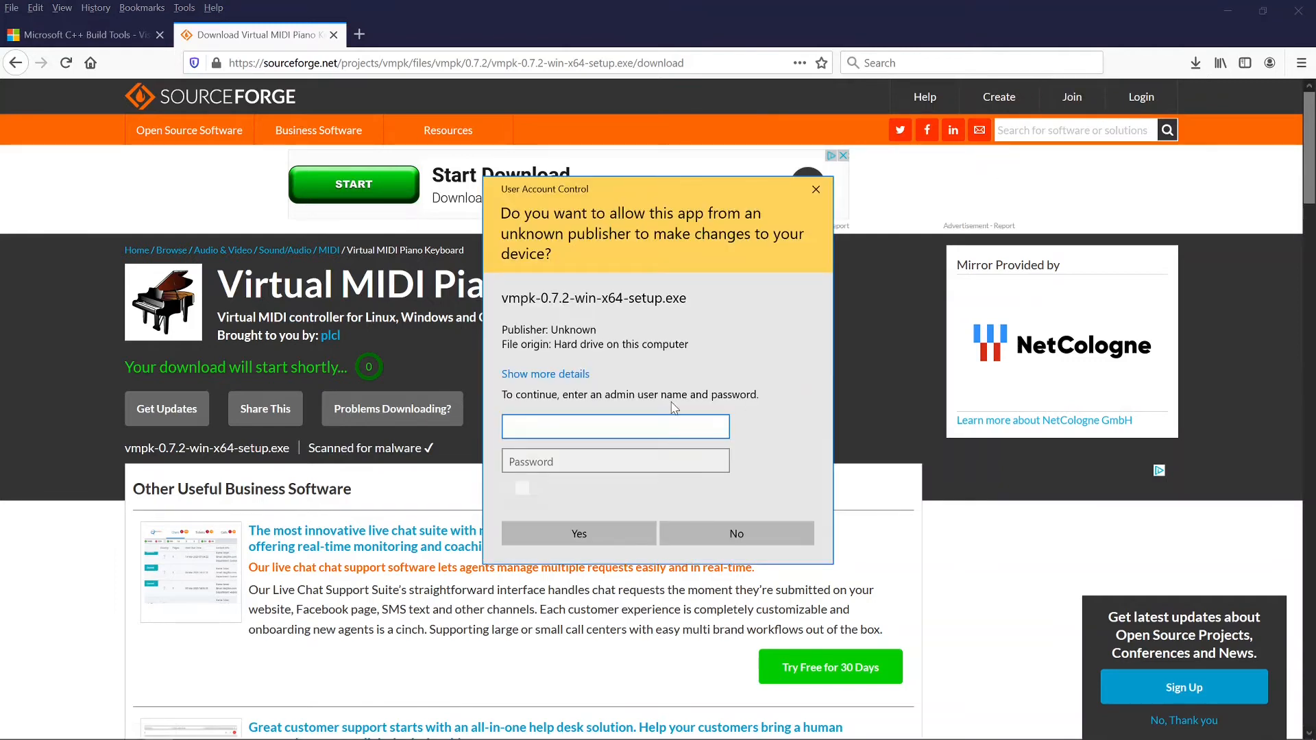
Step: Enter the administrator user name and password in User Account Control to allow VMPK setup
text(.\)
key(Tab)
text(adm••)
key(Caps_Lock)
text(•••)
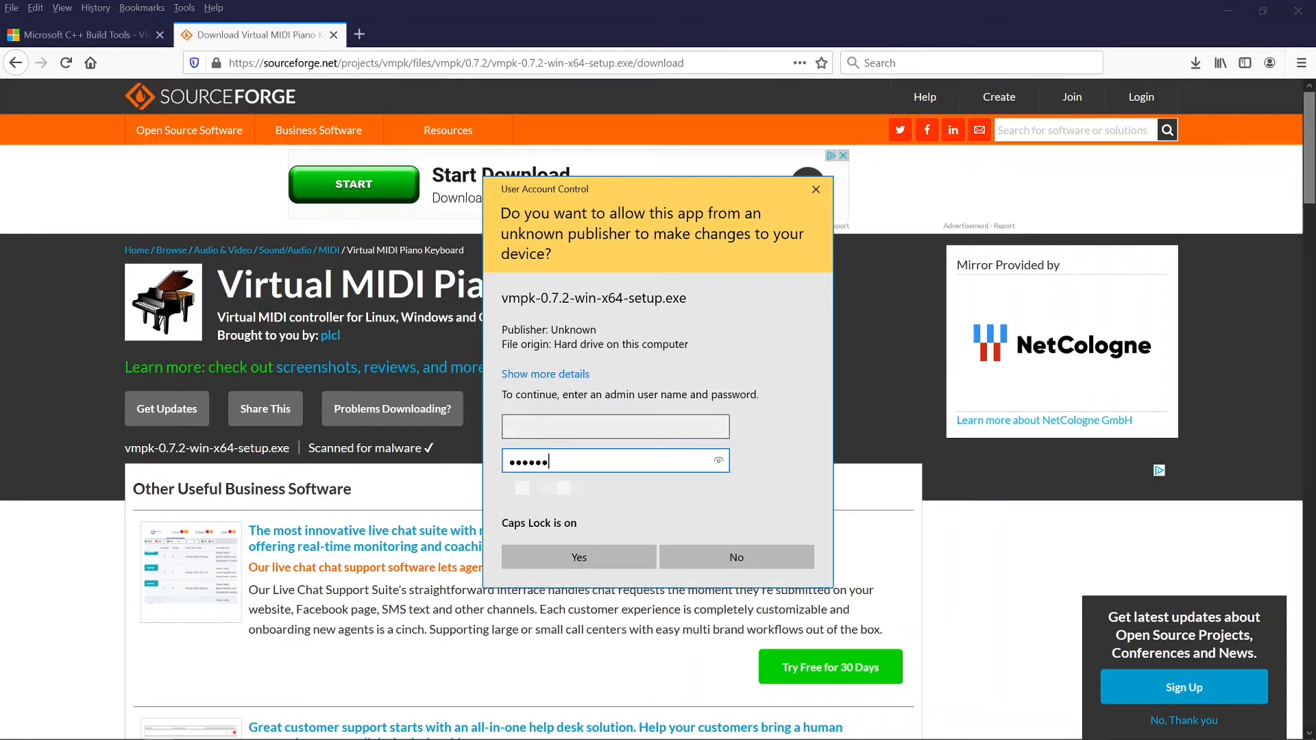
key(Return)
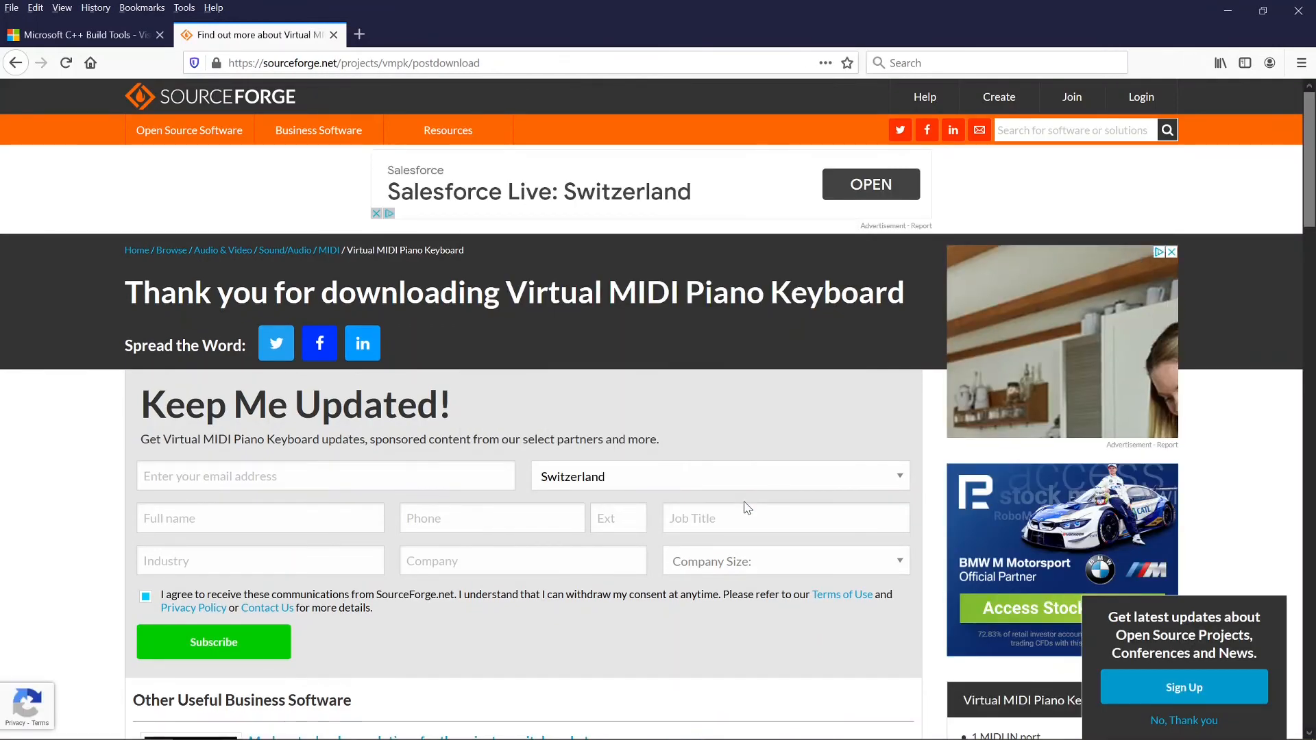
key(ctrl+l)
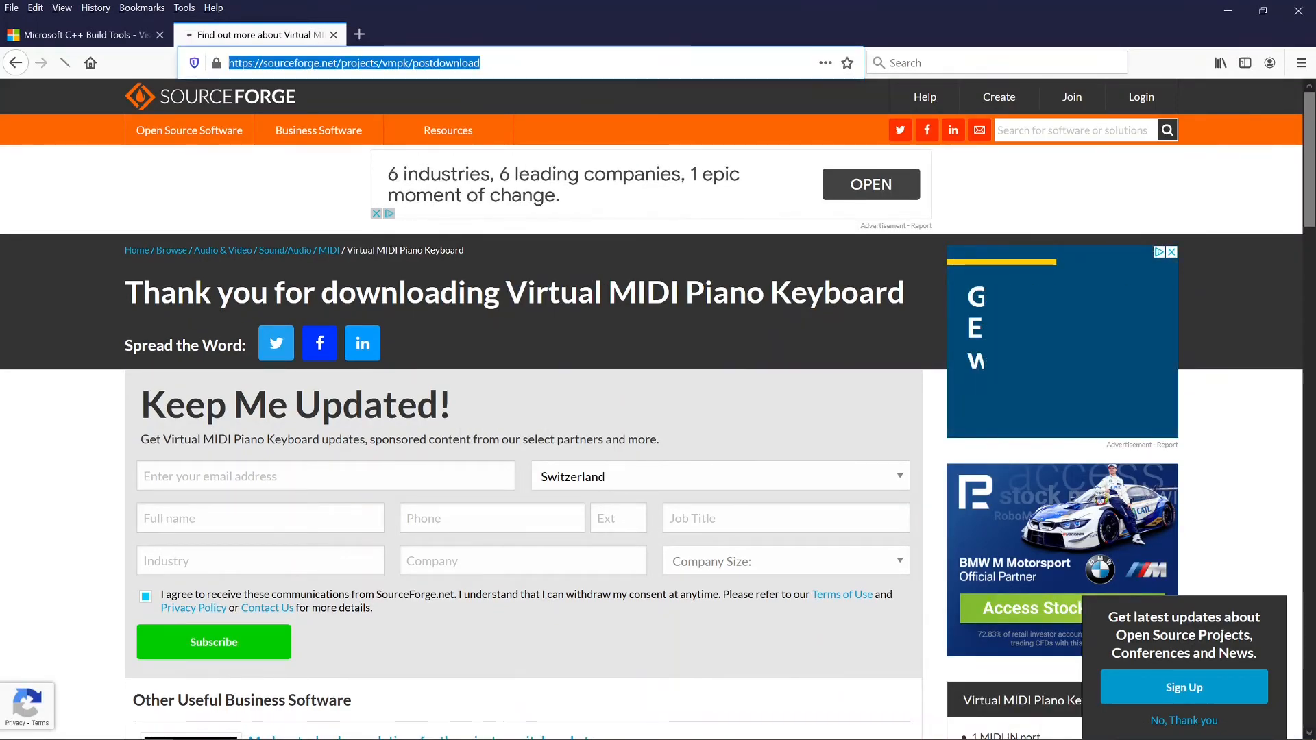
Step: Search for 'loop midi' and open the loopMIDI page on tobias-erichsen.de
text(loop )
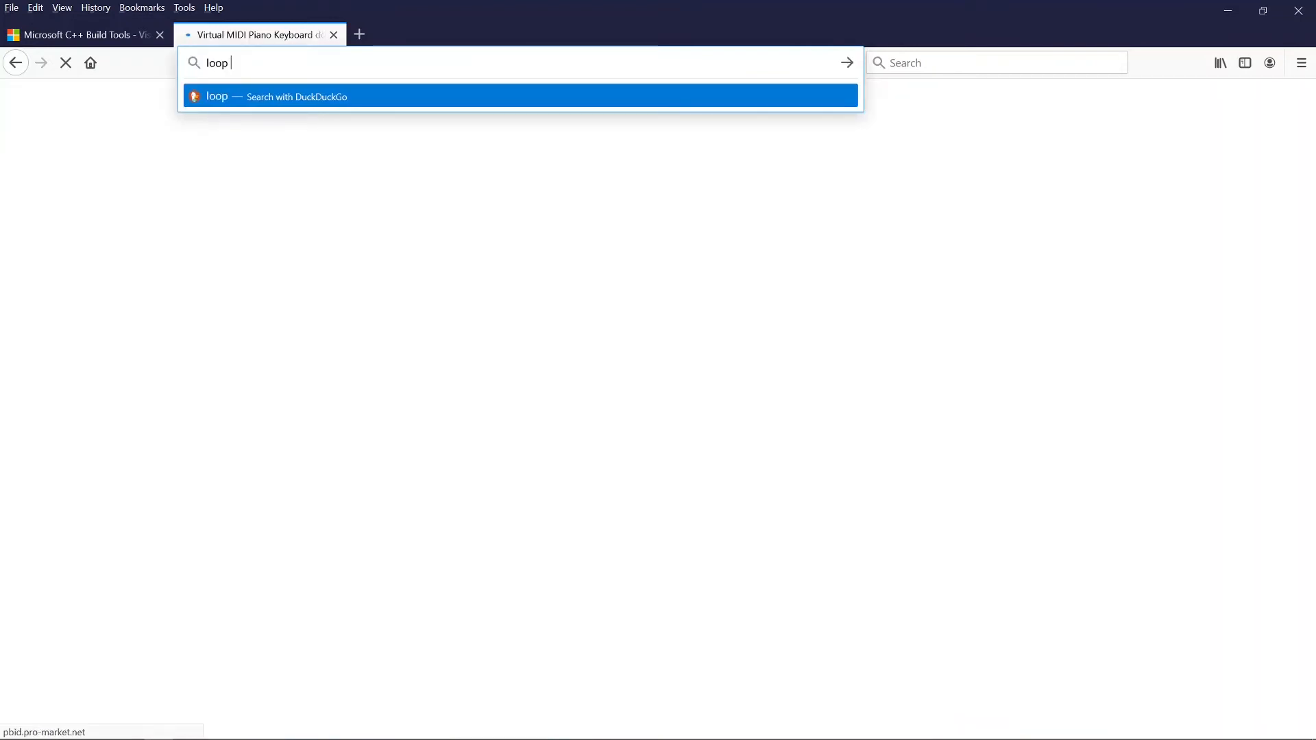
text(midi)
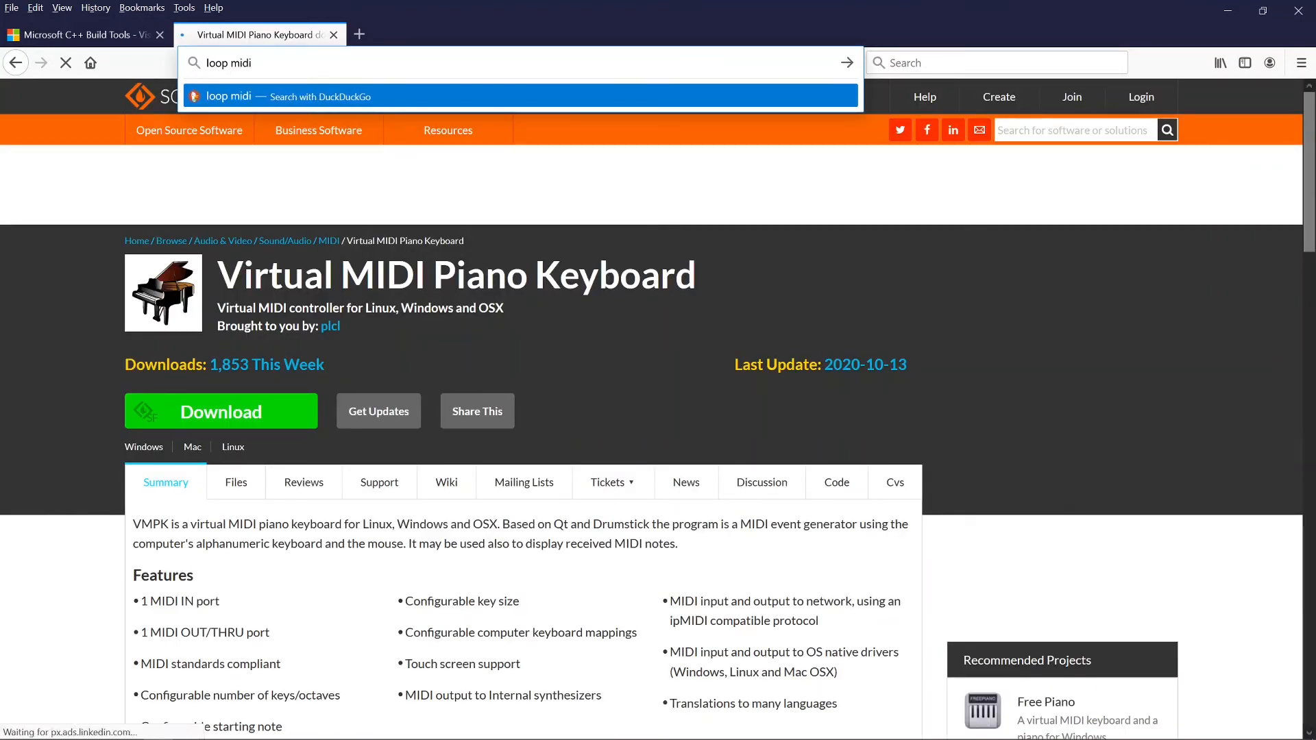
key(Return)
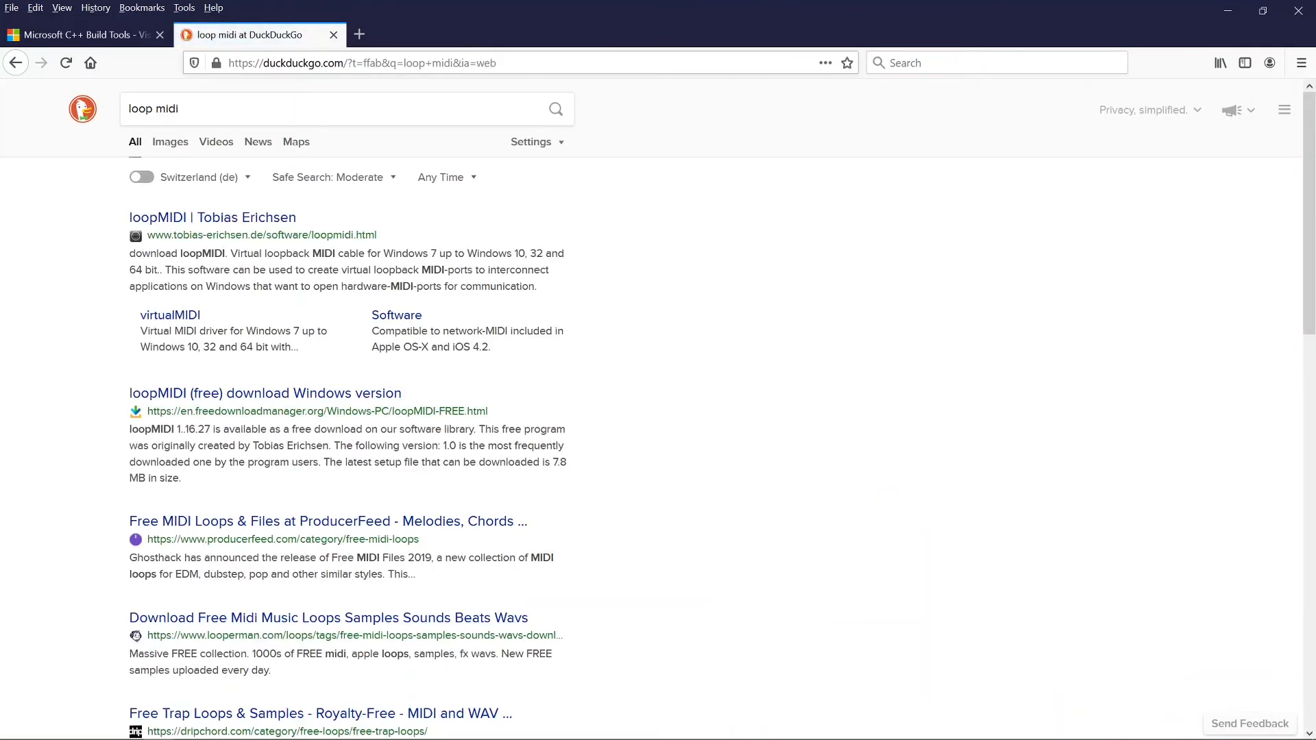
click(241, 219)
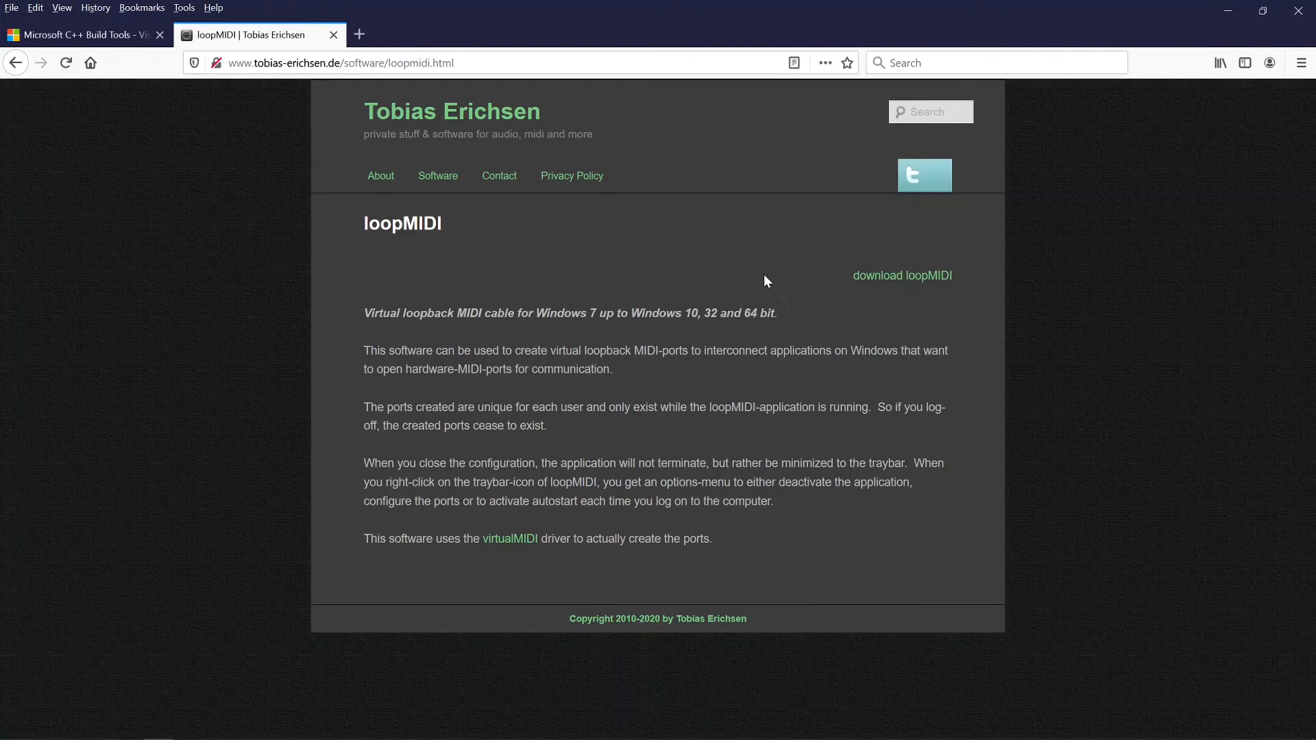
Step: Download loopMIDISetup_1_0_16_27.zip, open it, and select loopMIDISetup.exe
click(870, 276)
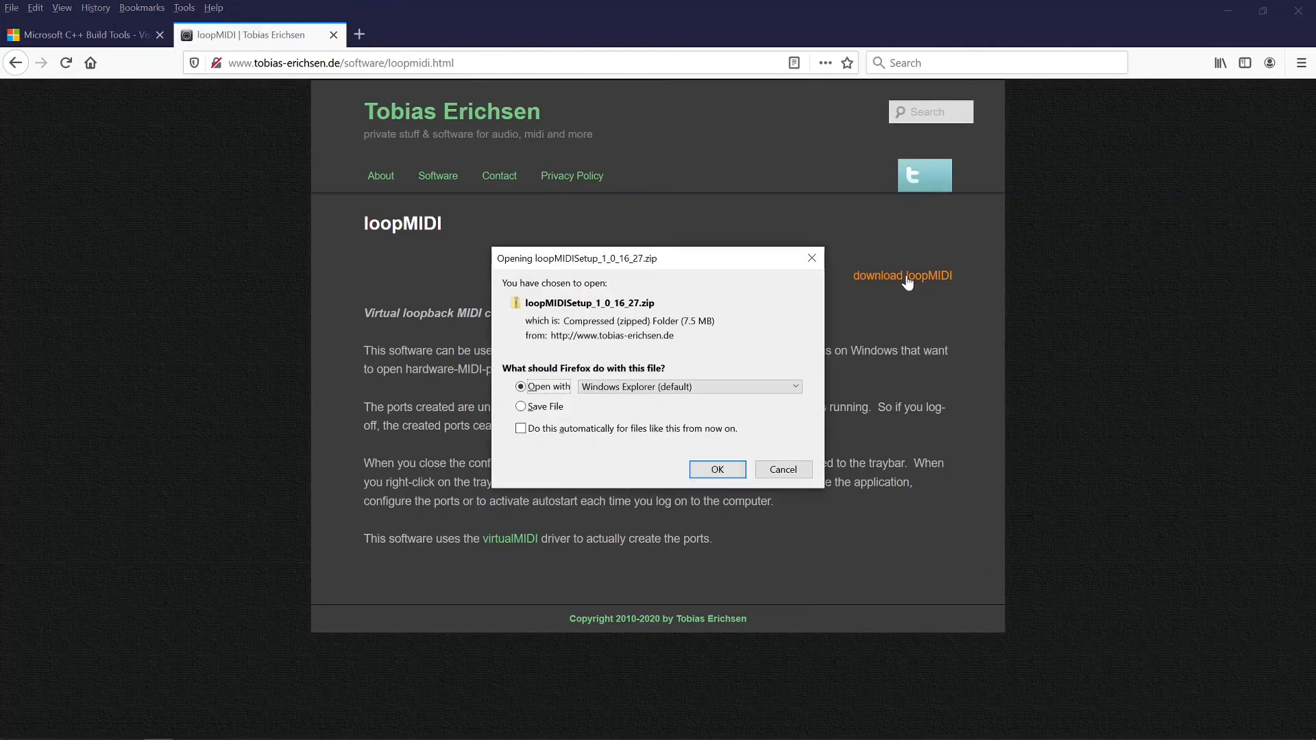
click(718, 470)
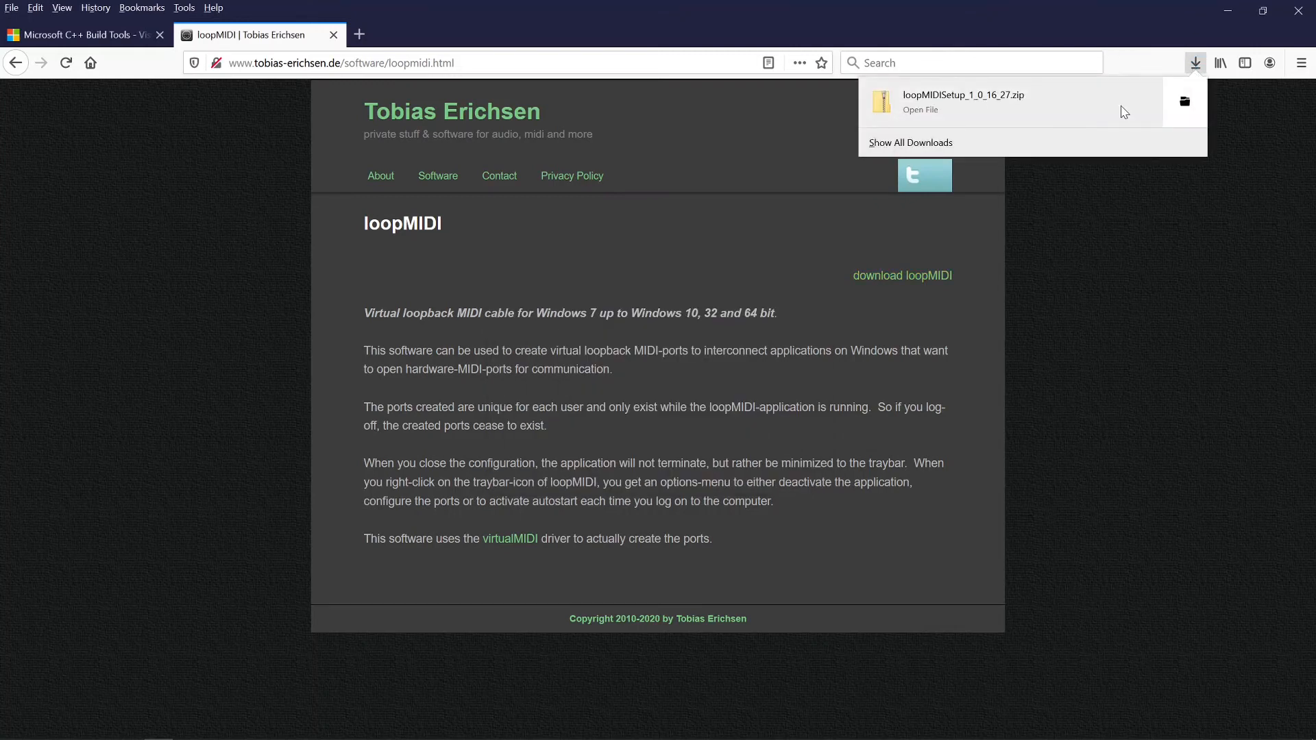
click(1123, 112)
click(595, 276)
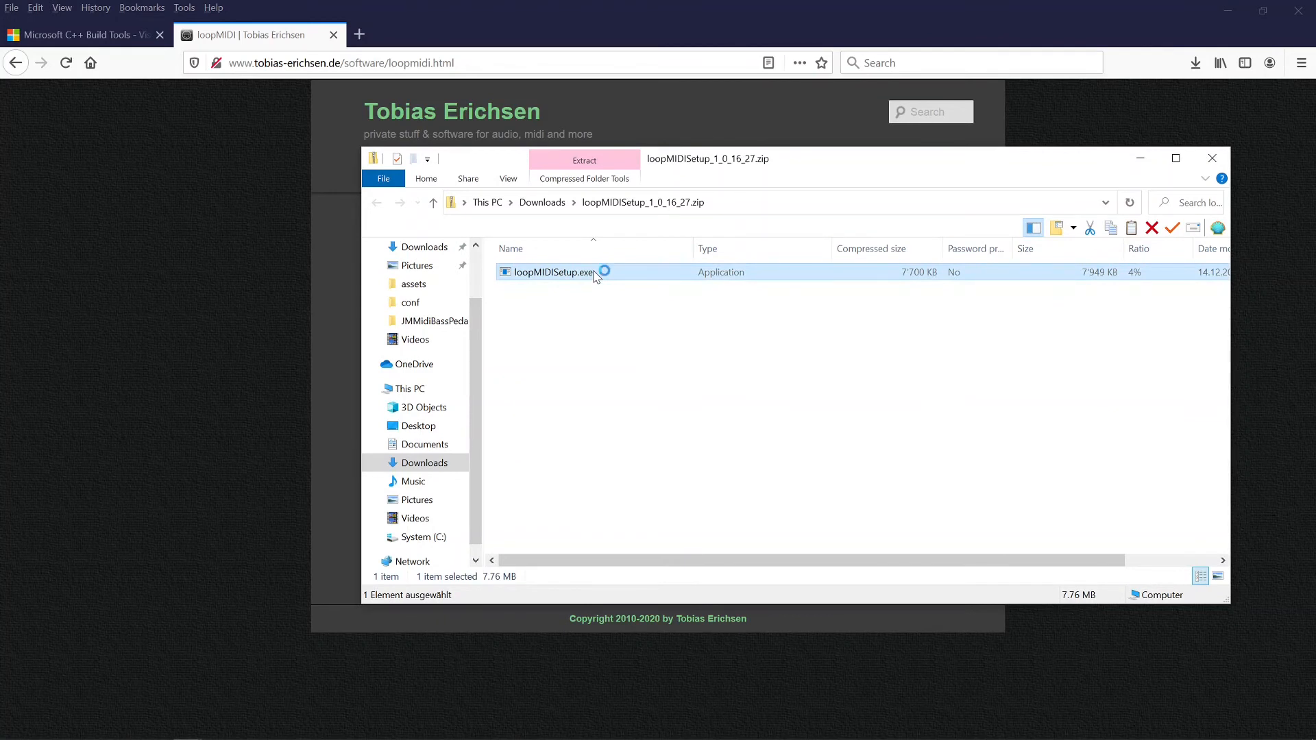
Step: Run loopMIDISetup.exe, approve it with admin credentials, then close setup and the zip folder
click(788, 527)
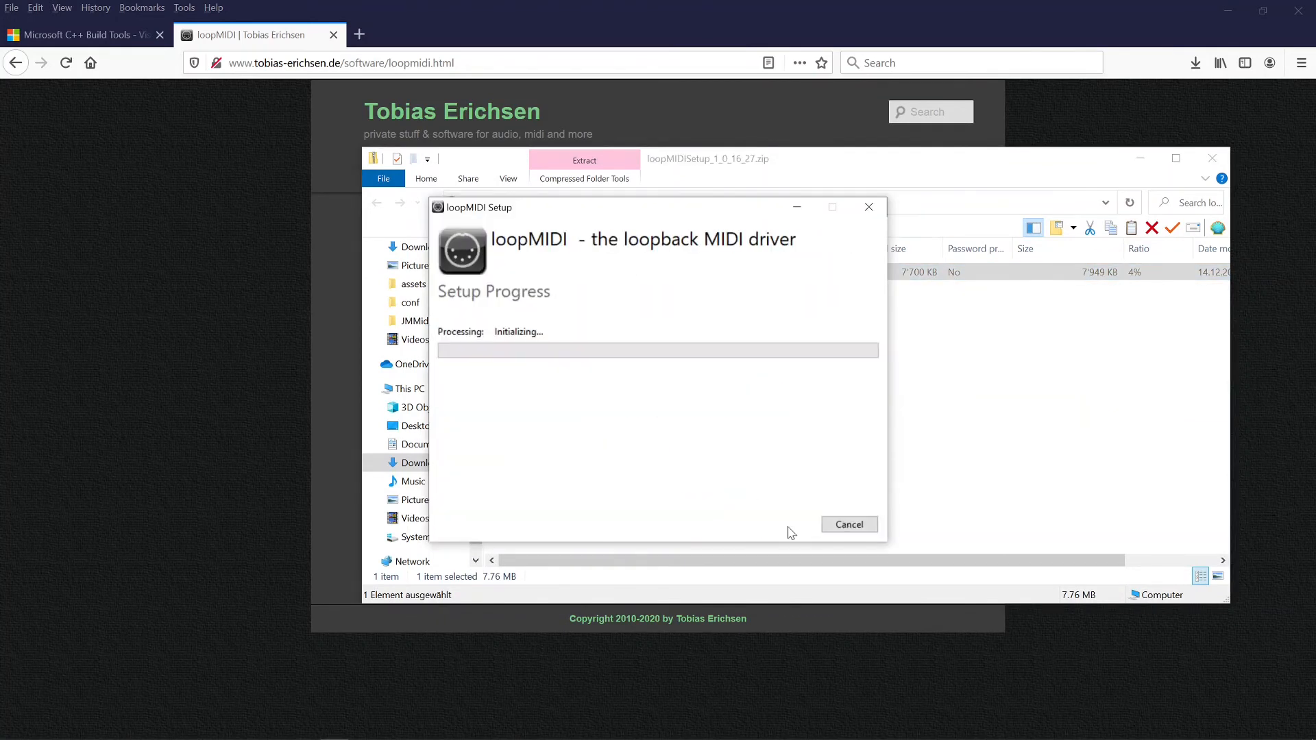
text(.\)
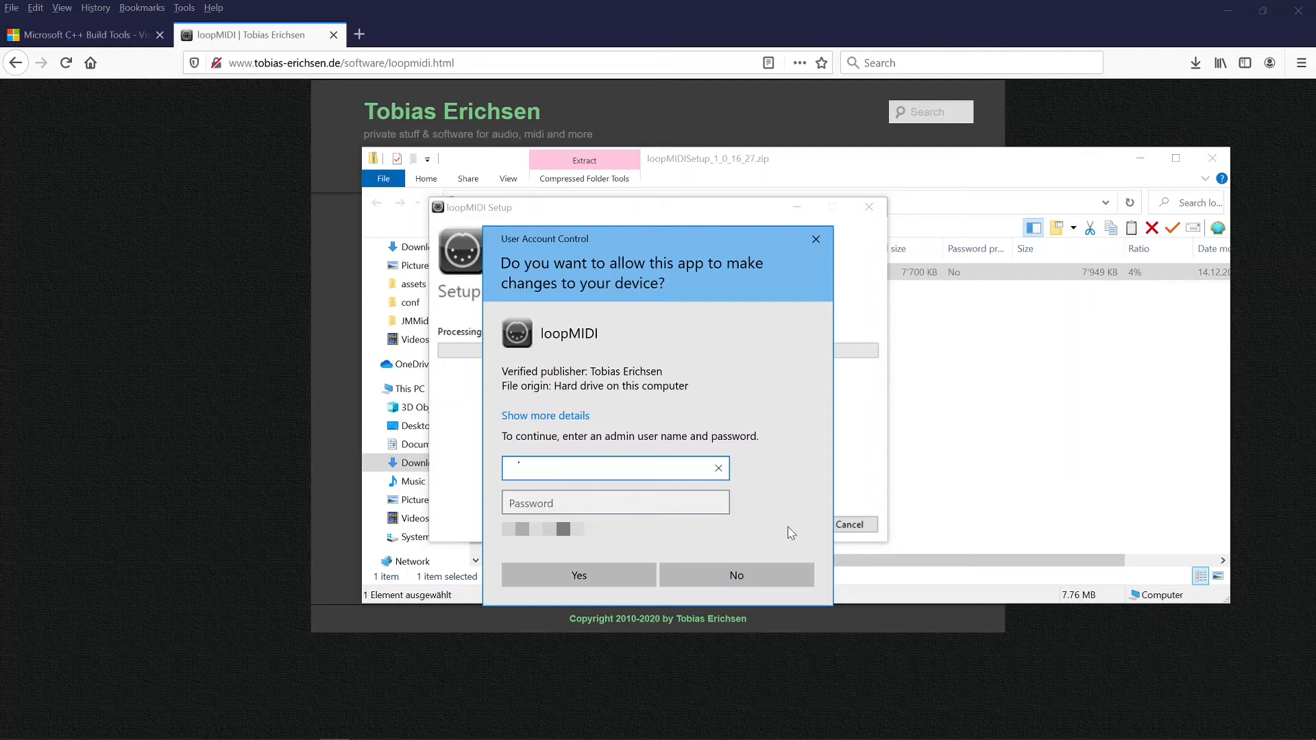
key(Tab)
text(****)
key(Caps_Lock)
text(*****)
key(Return)
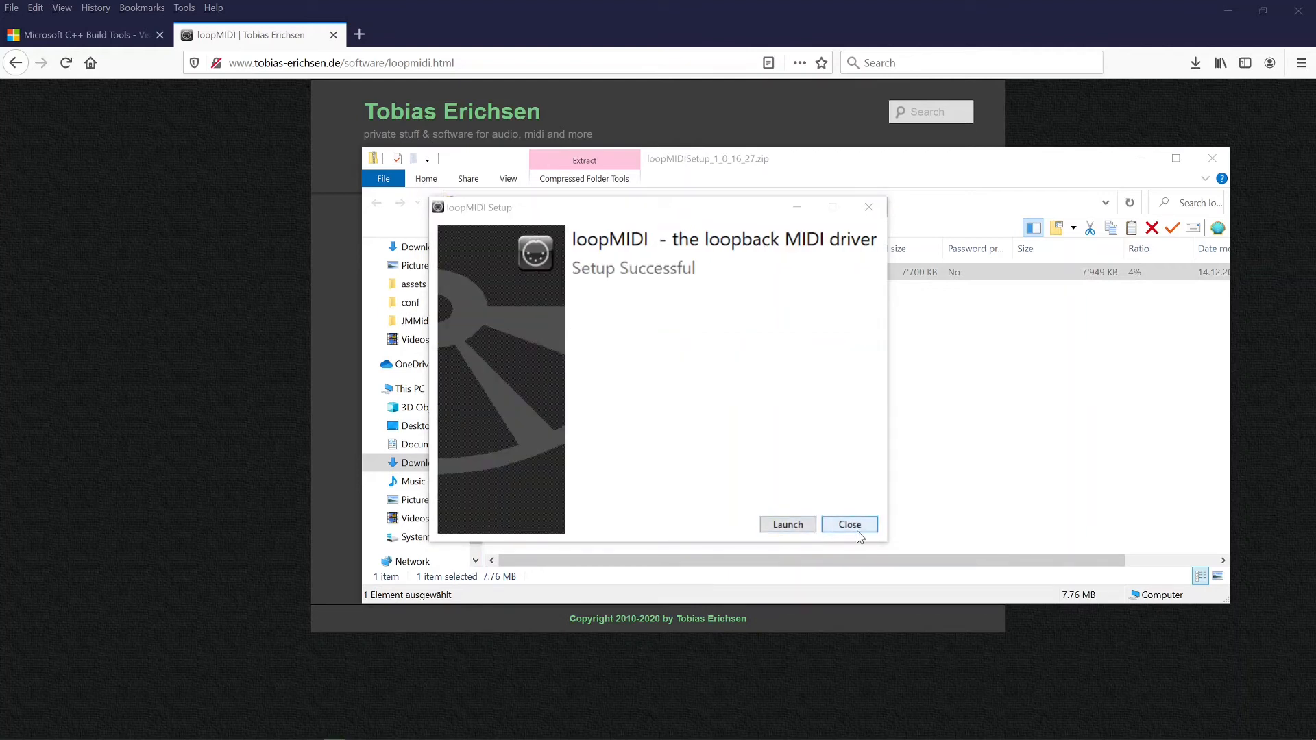
click(849, 525)
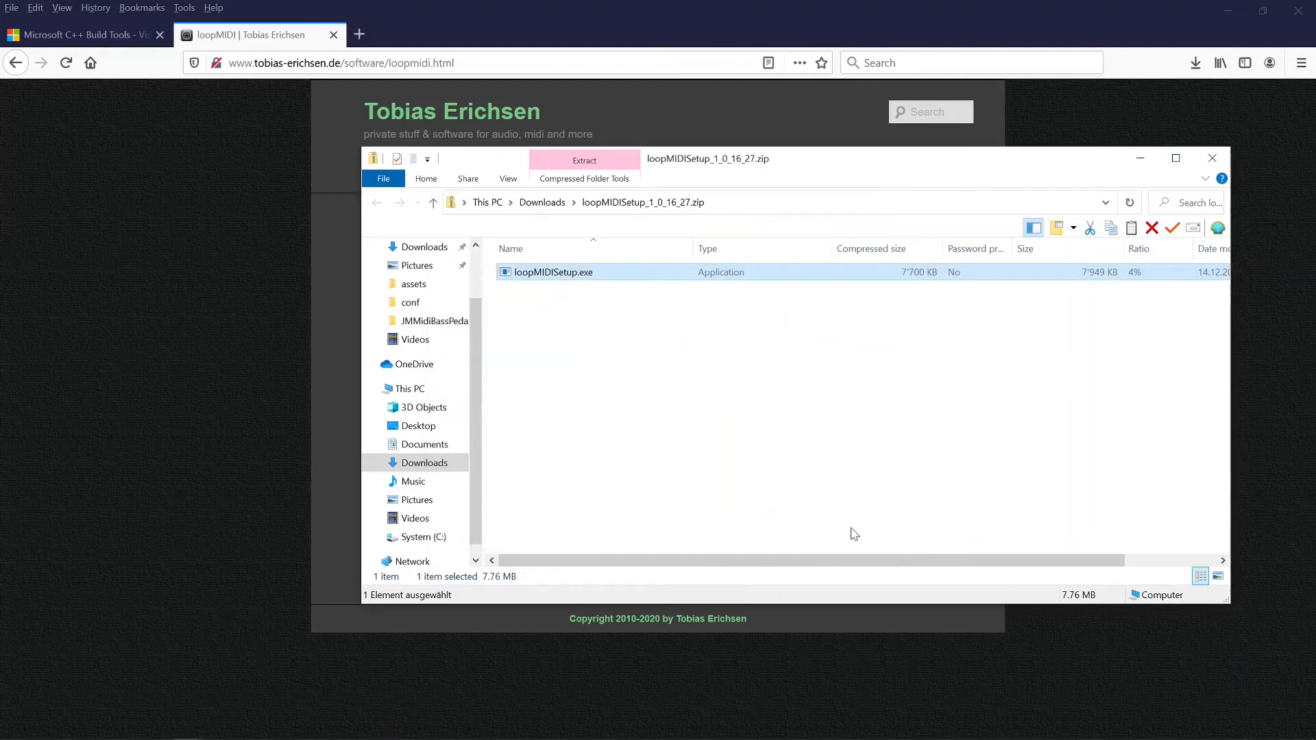
click(1207, 162)
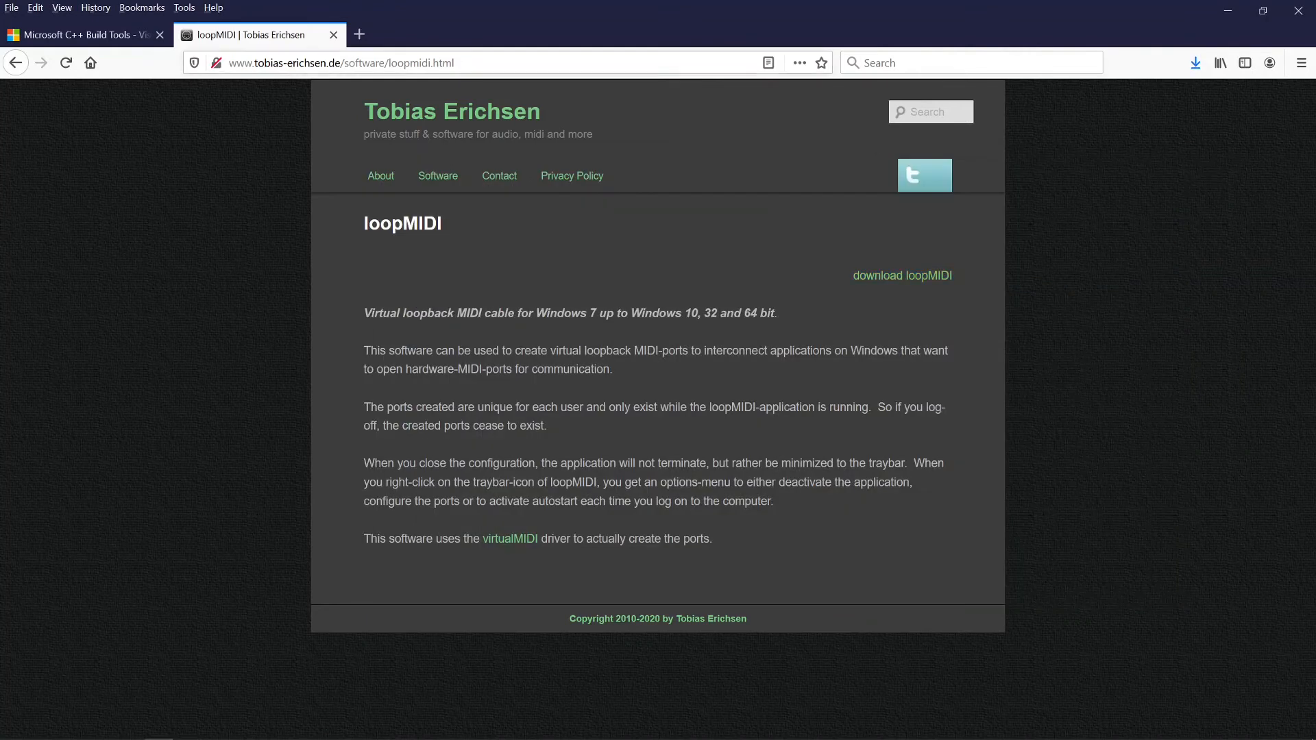
Step: Go to github.com and search for 'jmmidibasspedalcontroller'
key(ctrl+l)
text(gith)
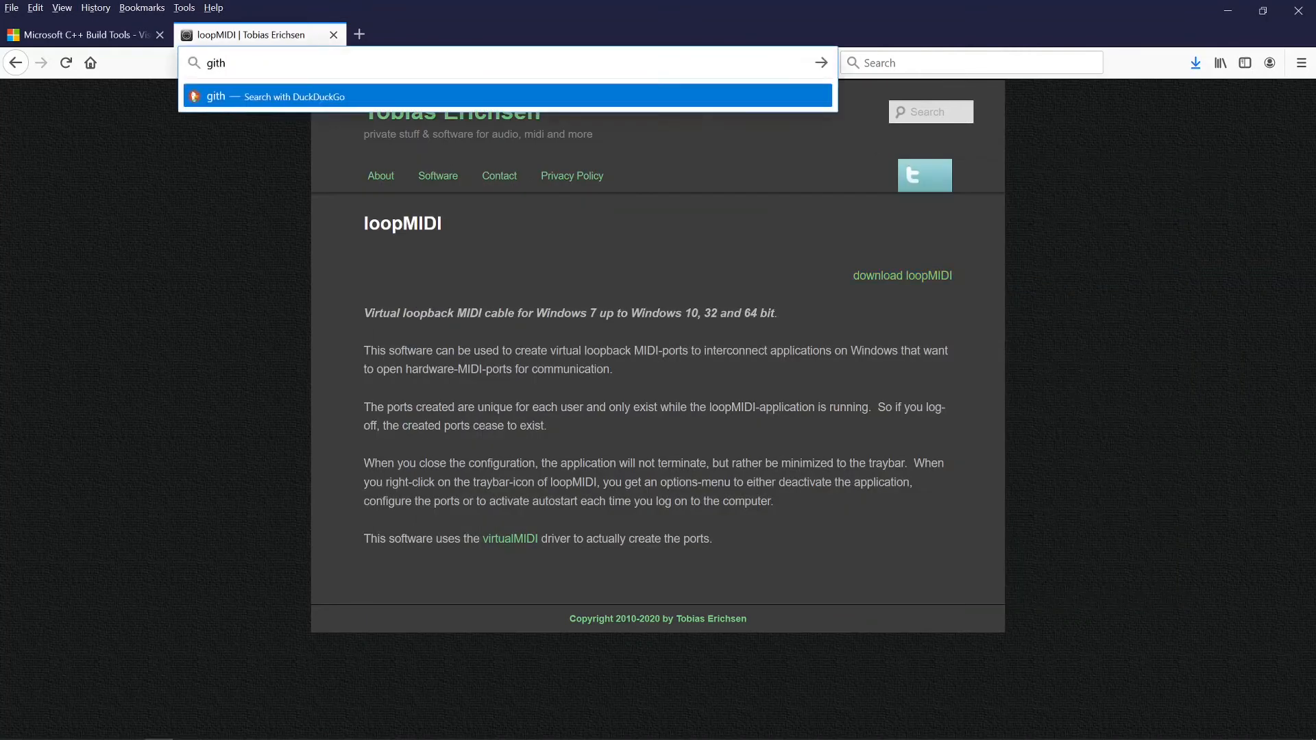
text(ub.com)
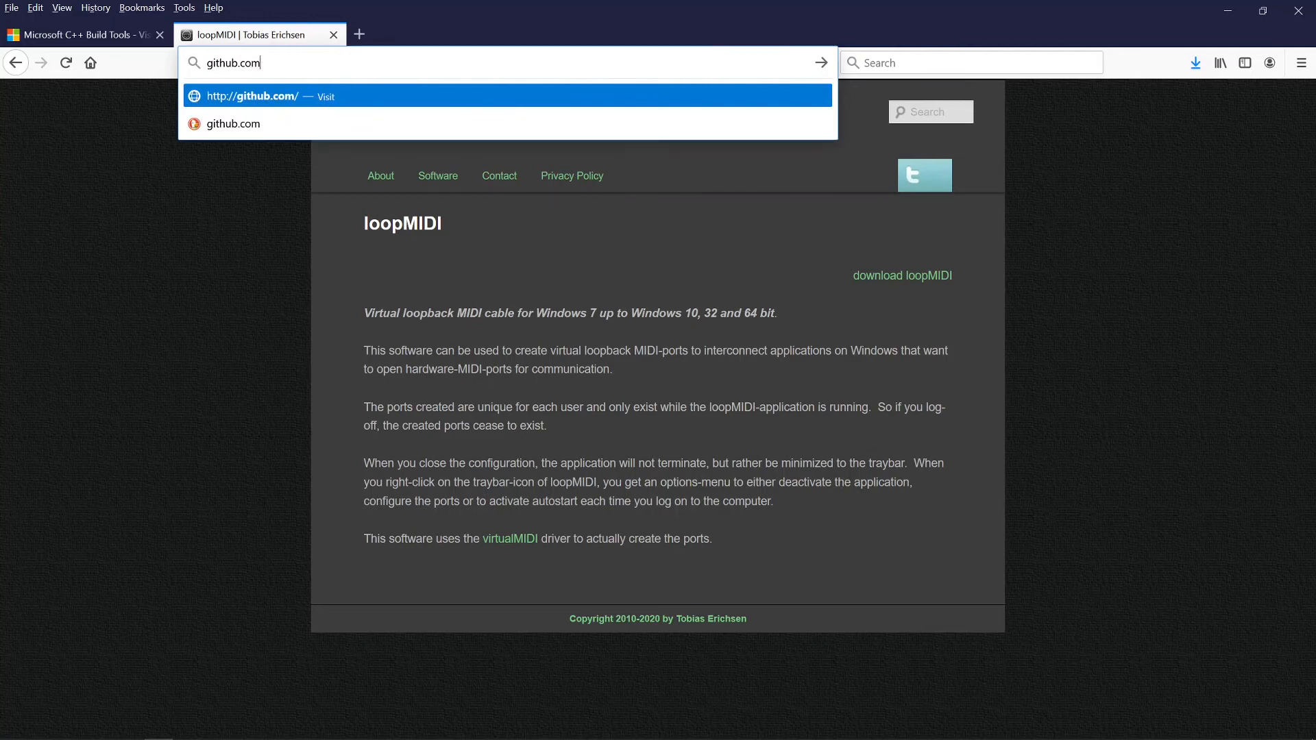
key(Return)
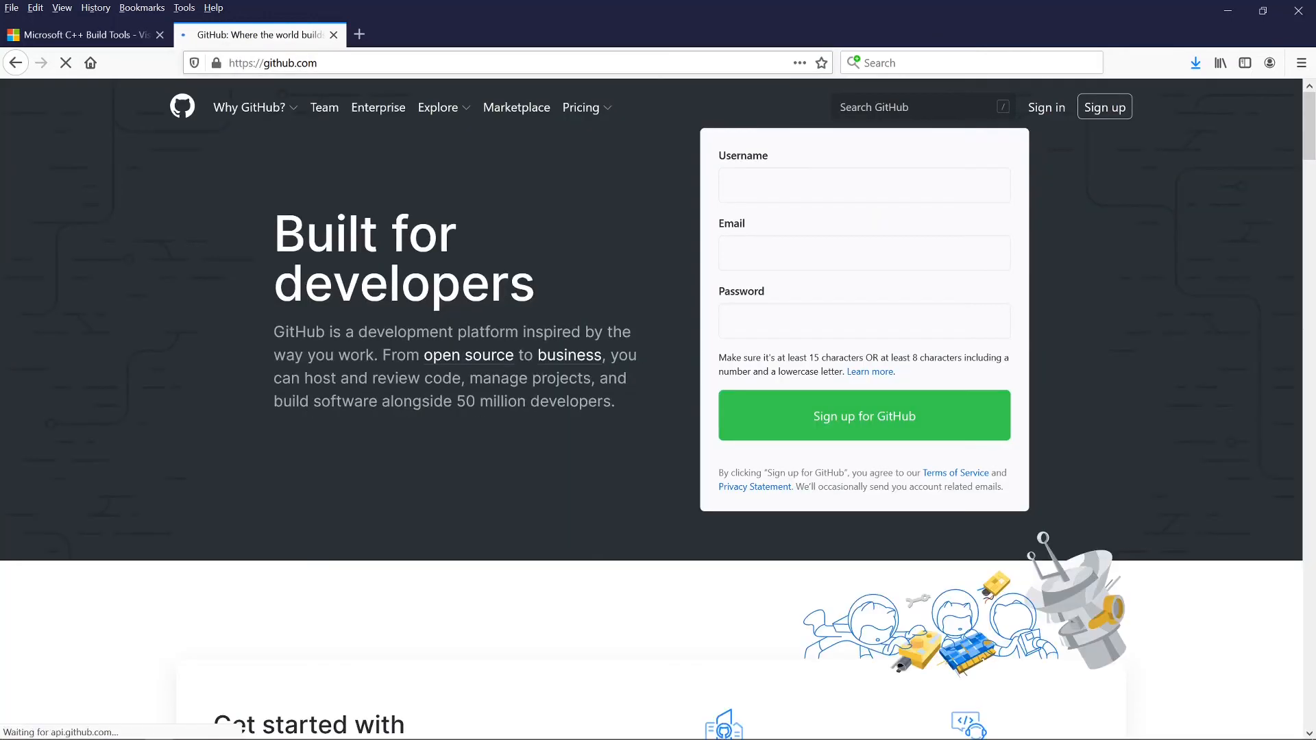
key(slash)
text(jmmidibasspedalcontrolle)
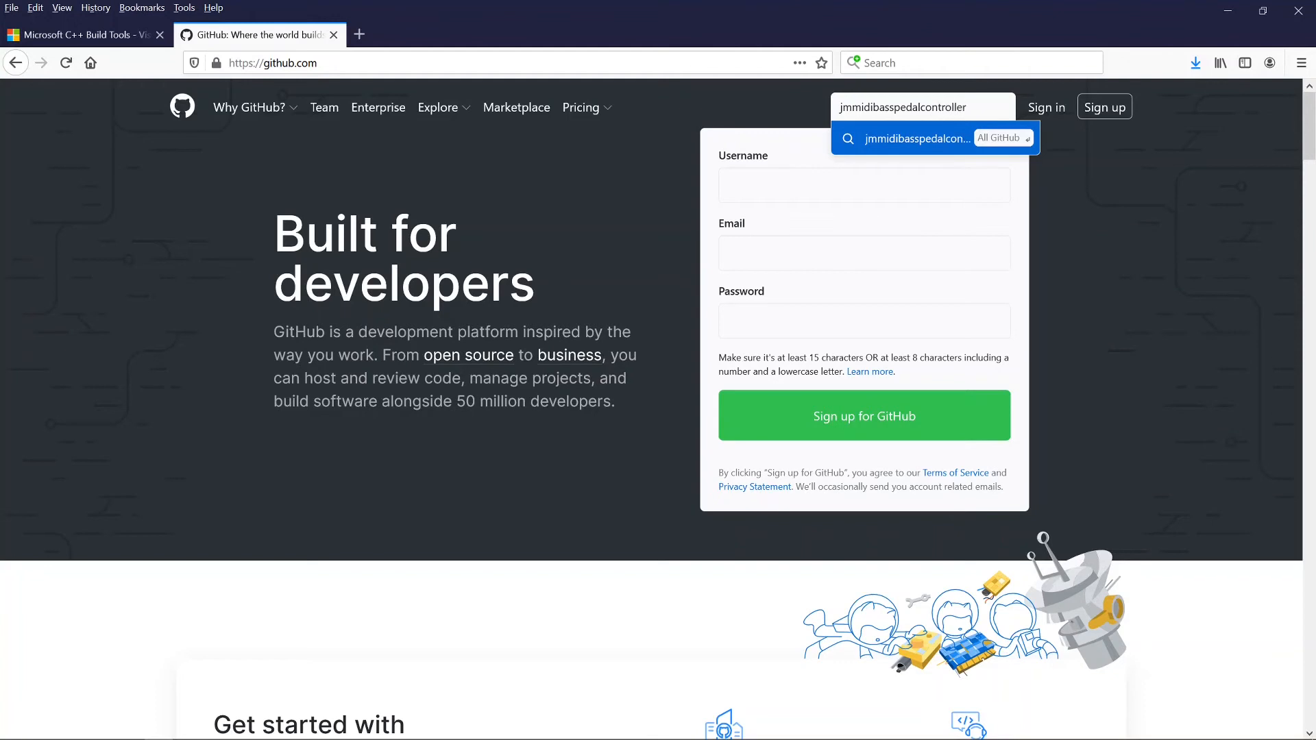
text(r)
key(Return)
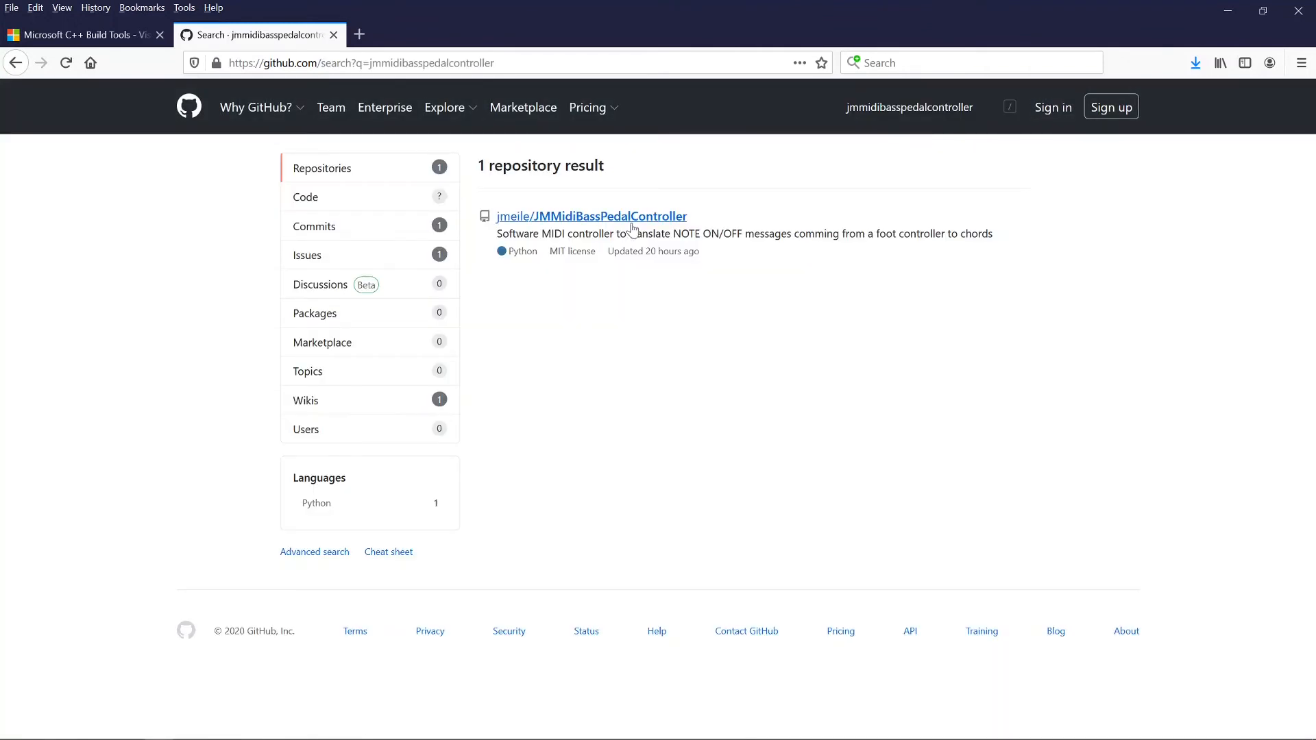
Step: Open the JMMidiBassPedalController repository, switch to the 3.0 branch, and show the Code download options
click(632, 218)
click(260, 408)
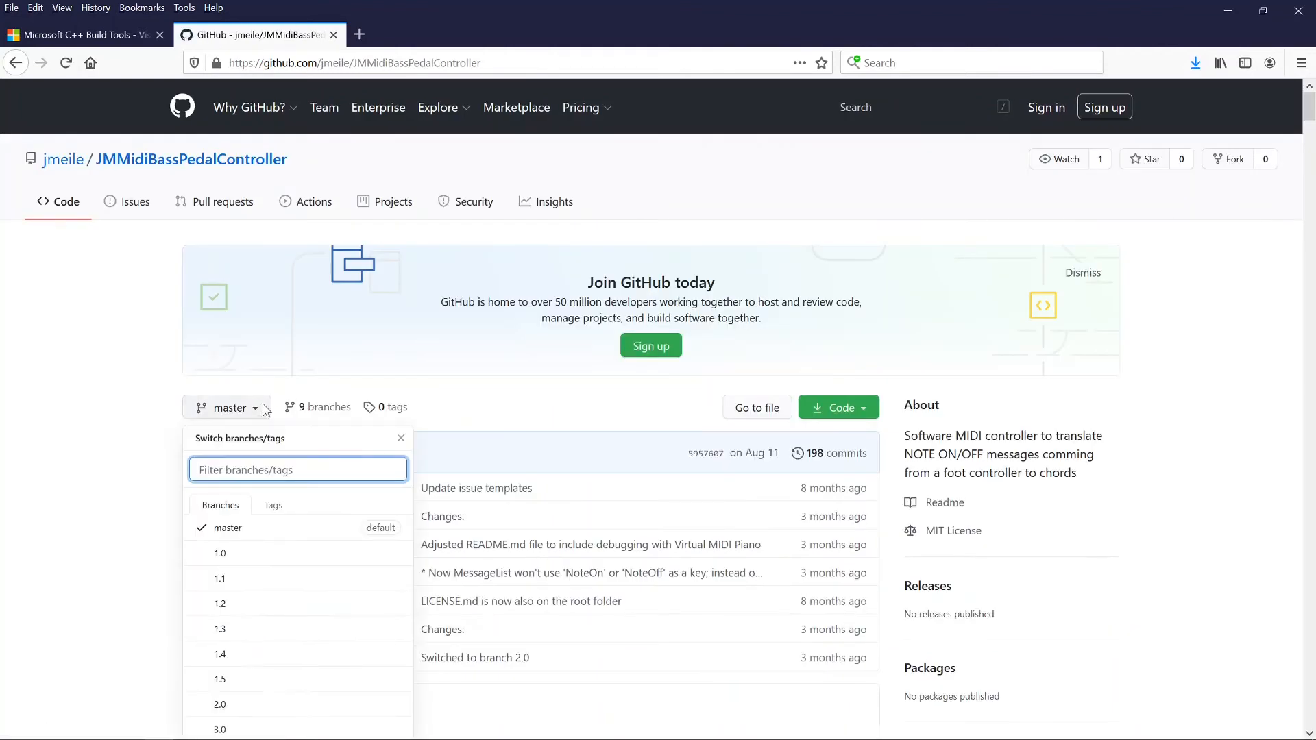
click(220, 730)
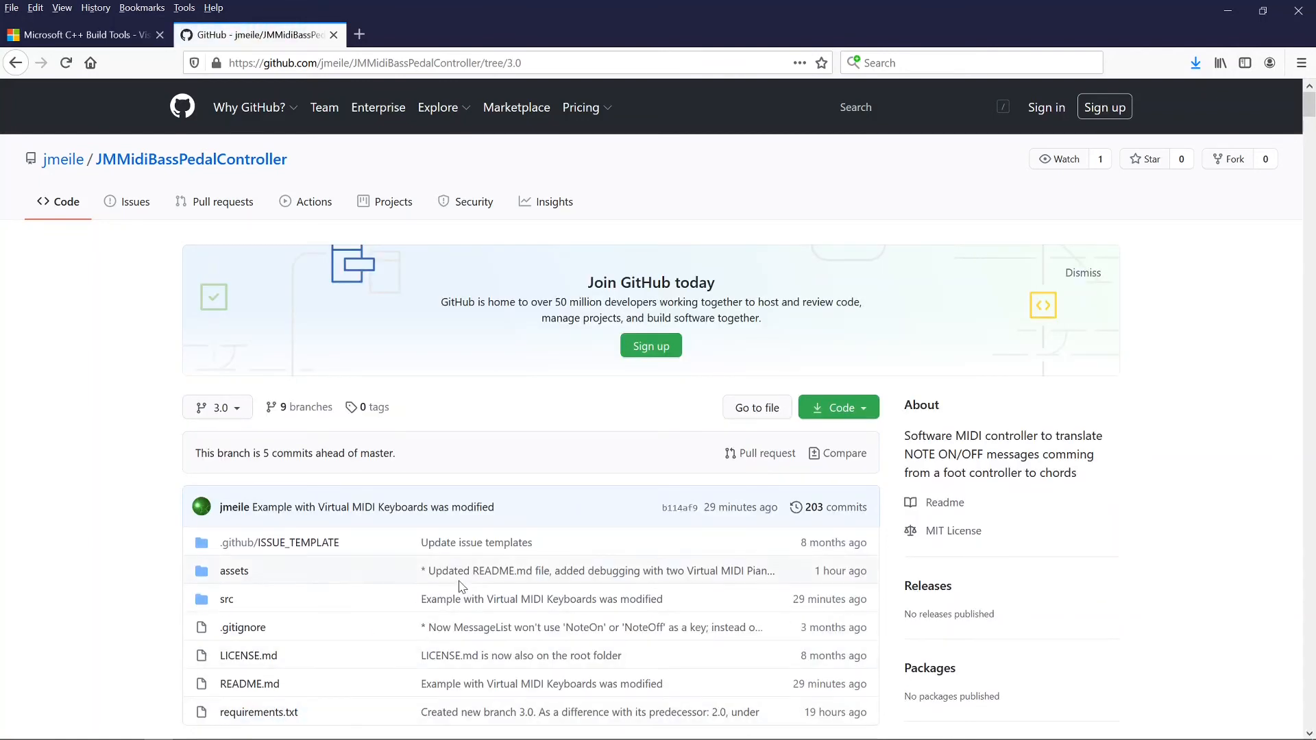
click(867, 412)
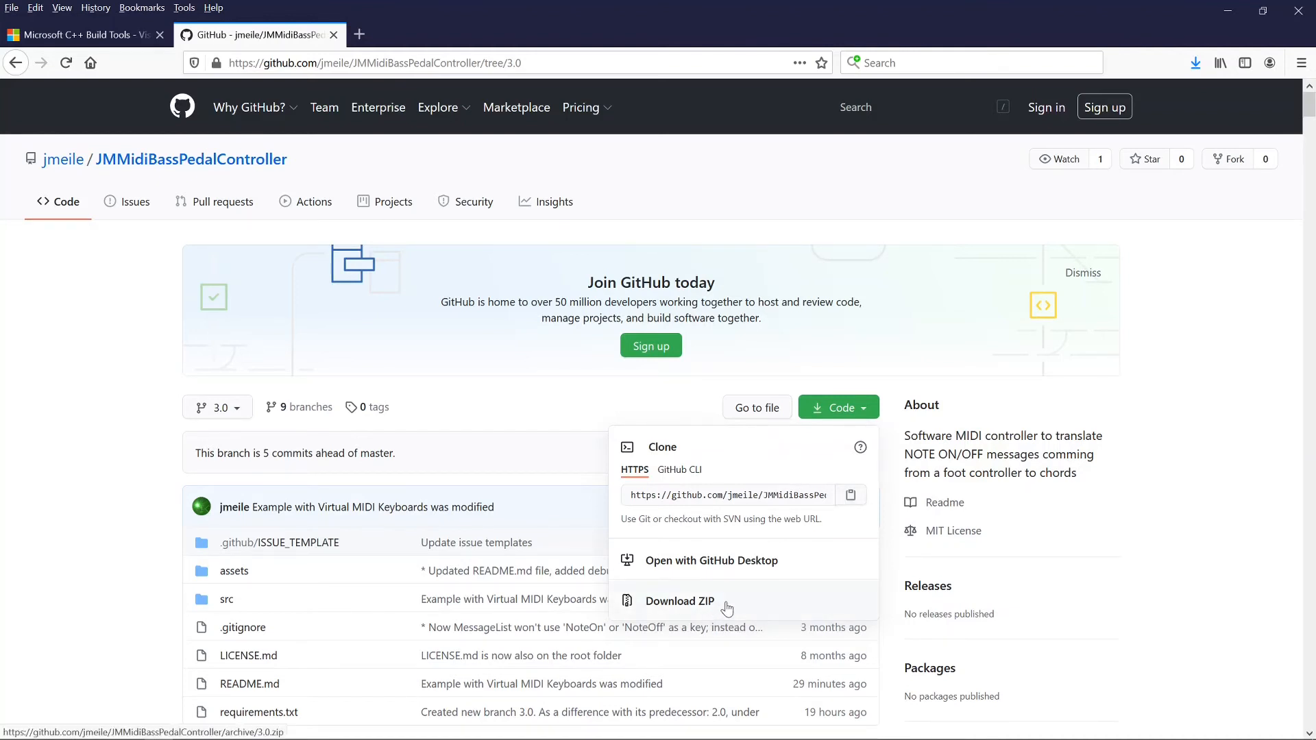
Step: Download the 3.0 branch as JMMidiBassPedalController-3.0.zip and open the archive
click(727, 608)
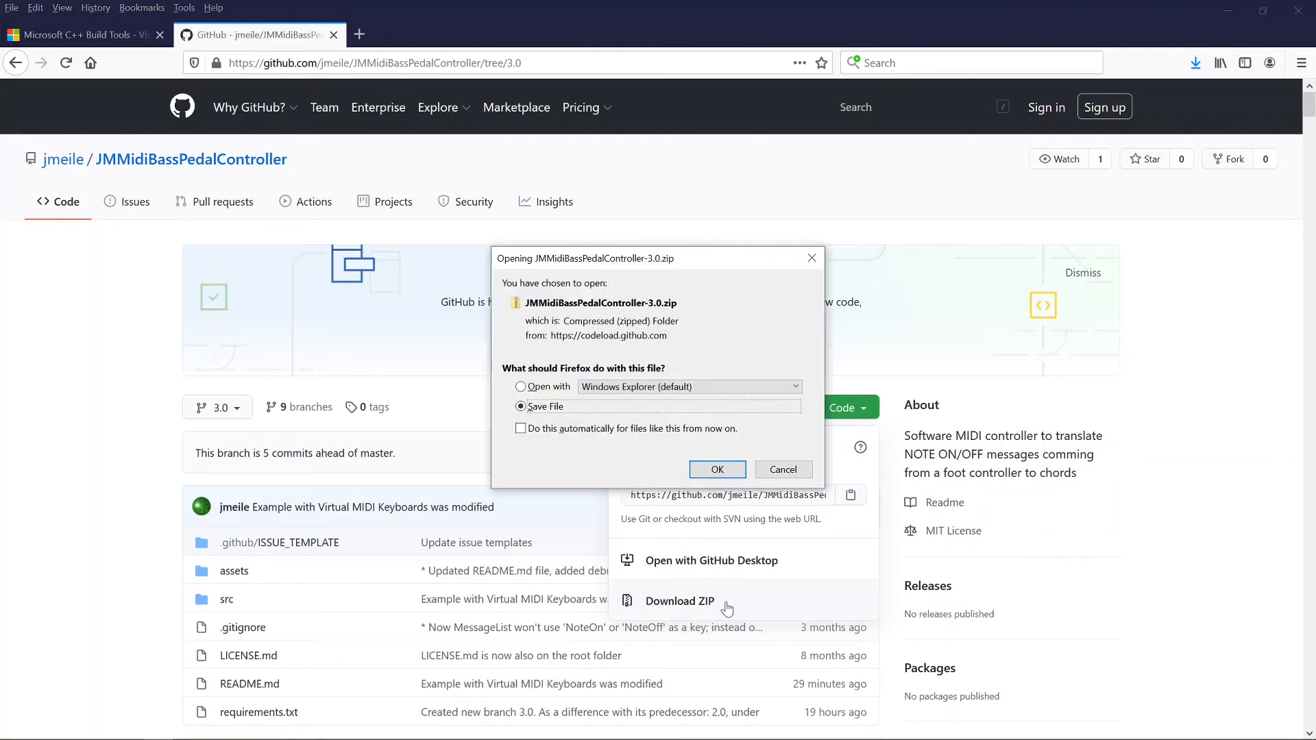
click(718, 470)
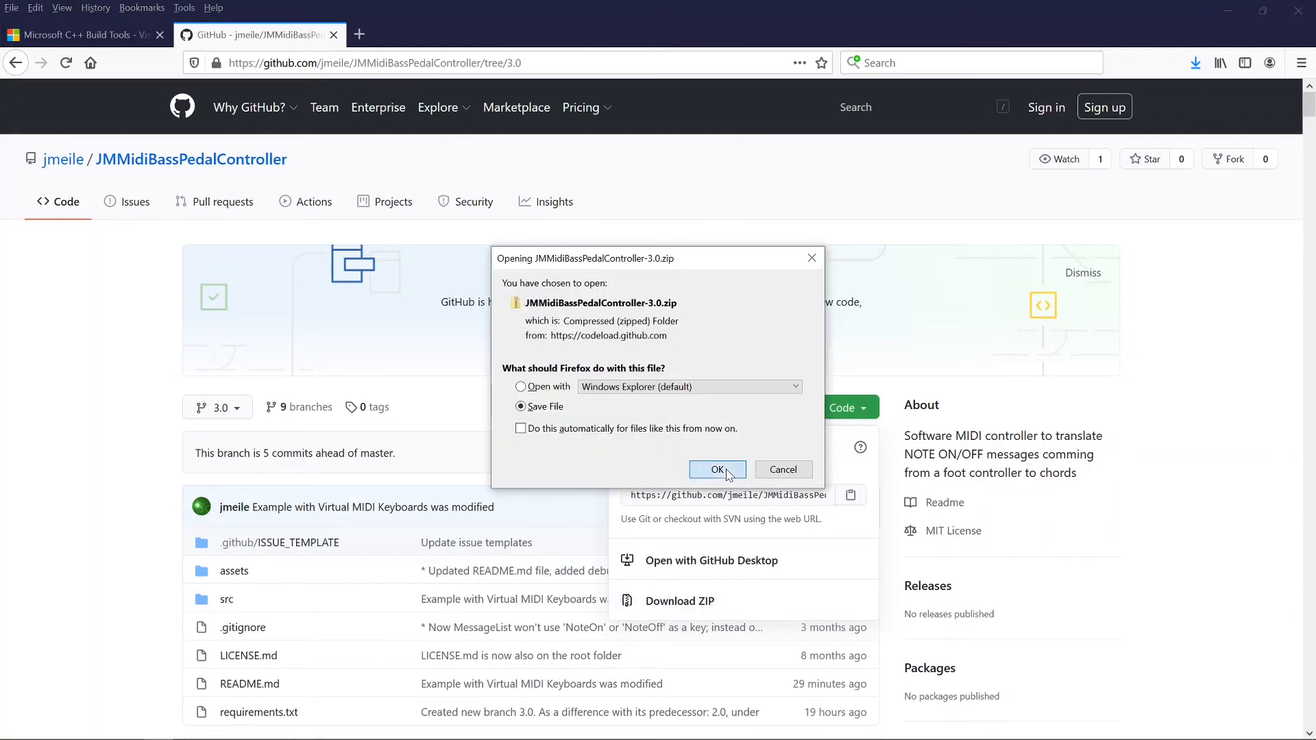
click(1108, 97)
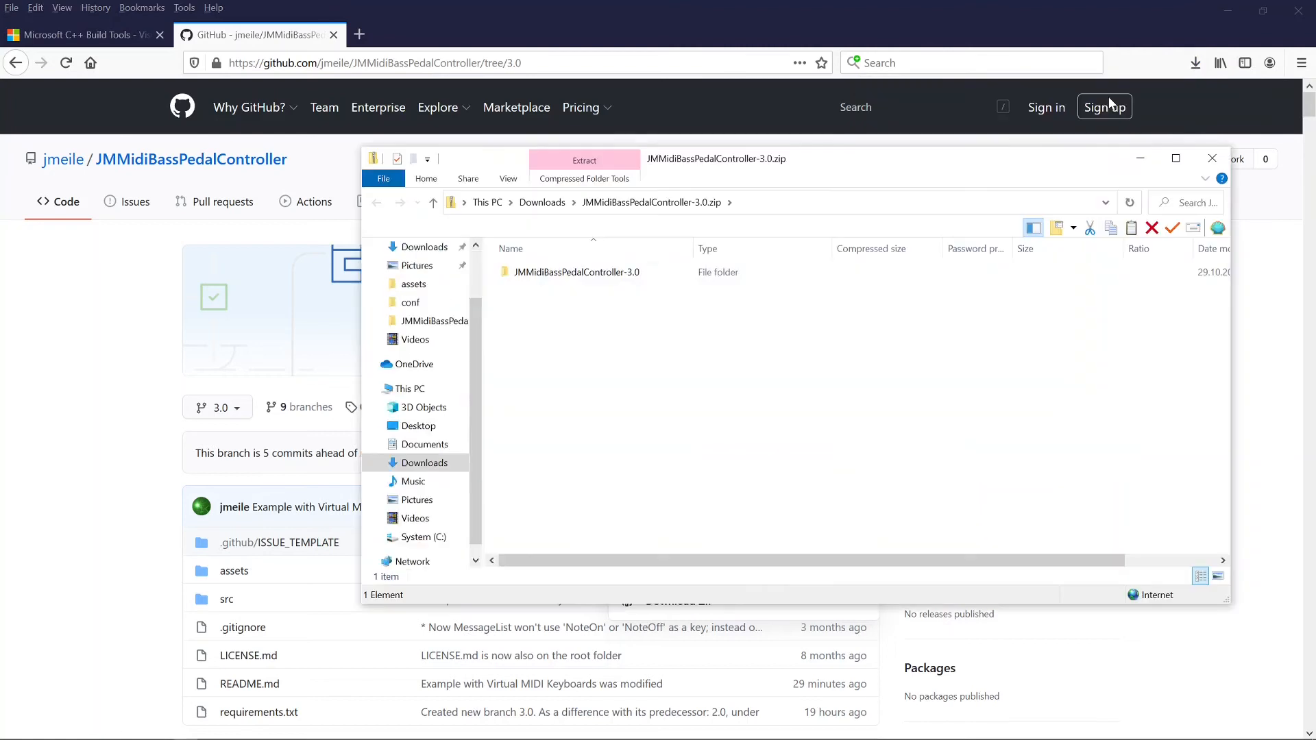
Step: Copy the JMMidiBassPedalController-3.0 folder from the zip onto the Desktop, then close the archive window
click(605, 281)
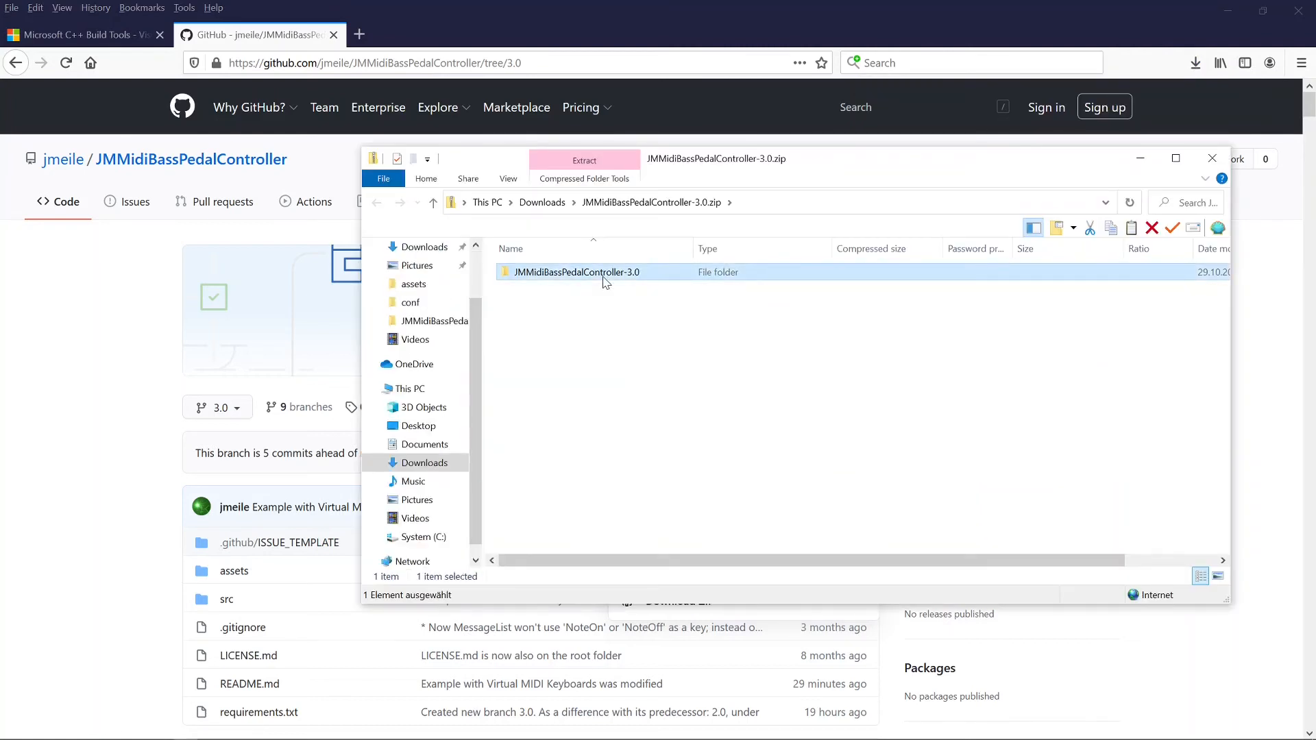
drag(605, 281, 452, 429)
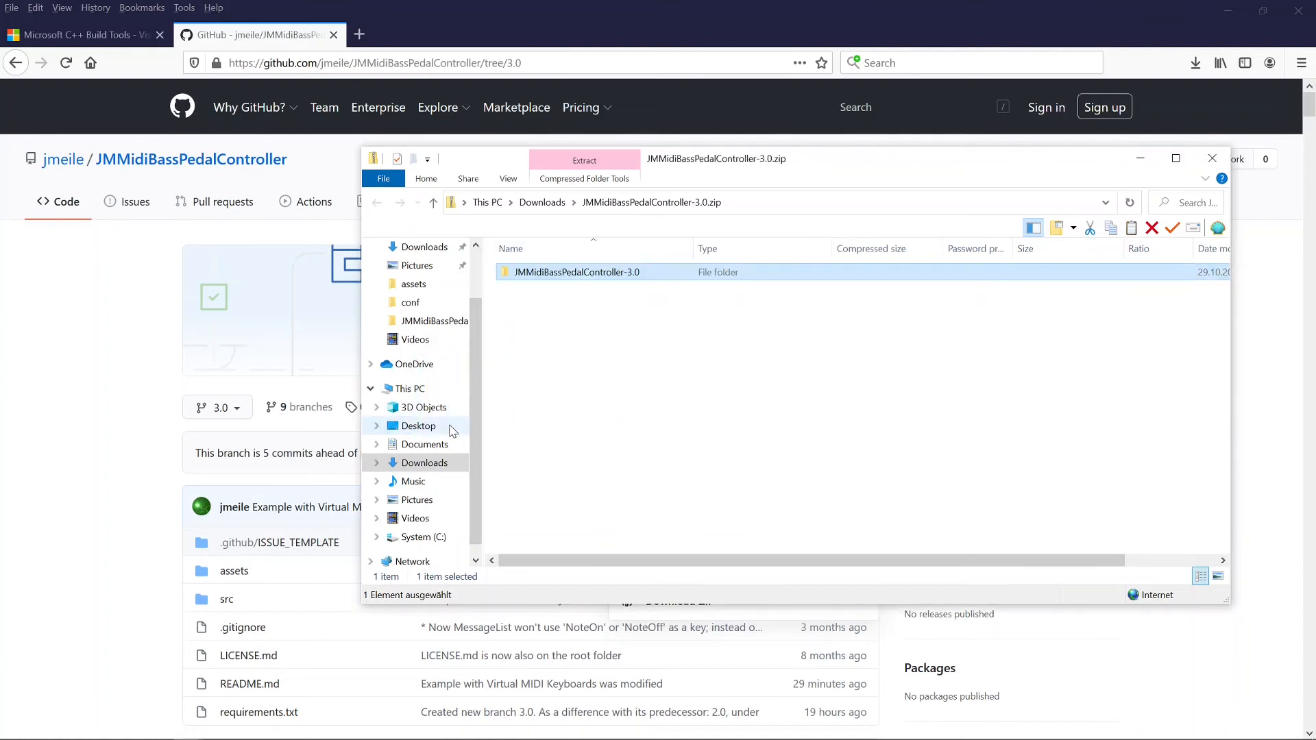
click(1211, 159)
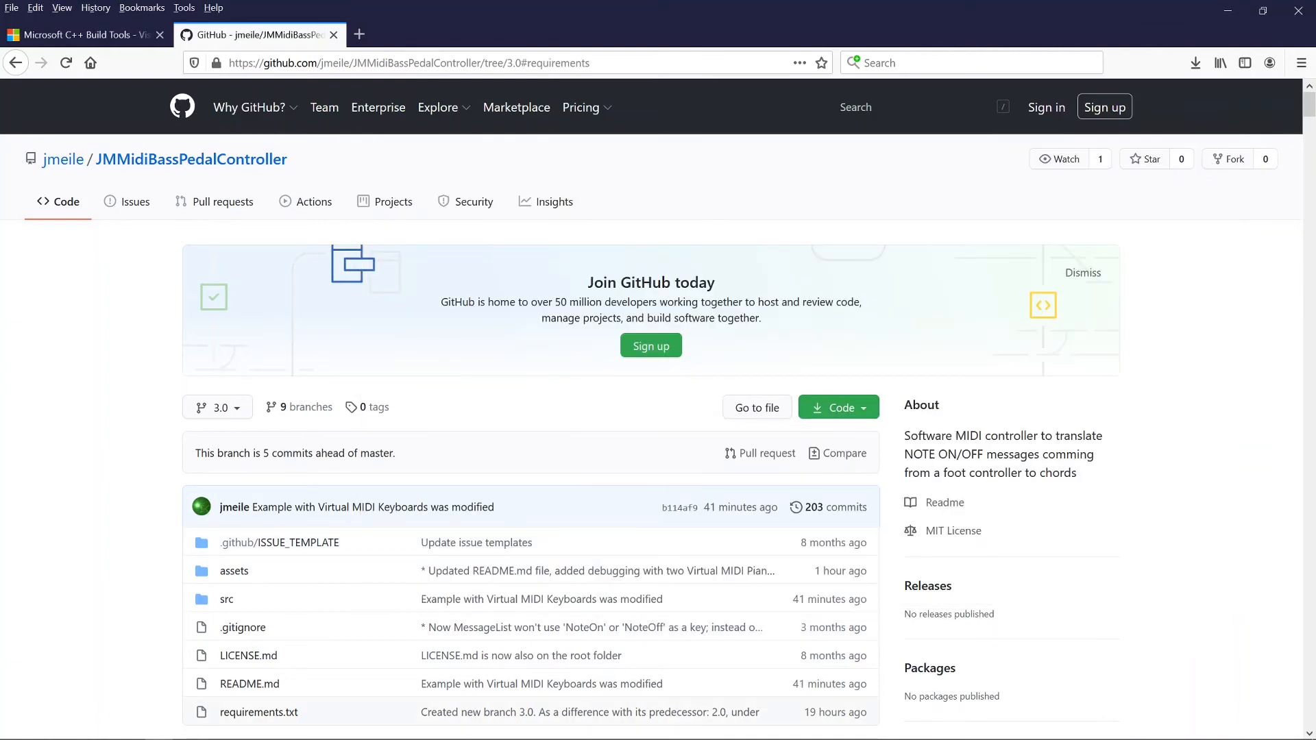
Step: Read the README's Requirements and Installation sections, select the git clone command, then close Firefox
scroll(910, 480, down, 6)
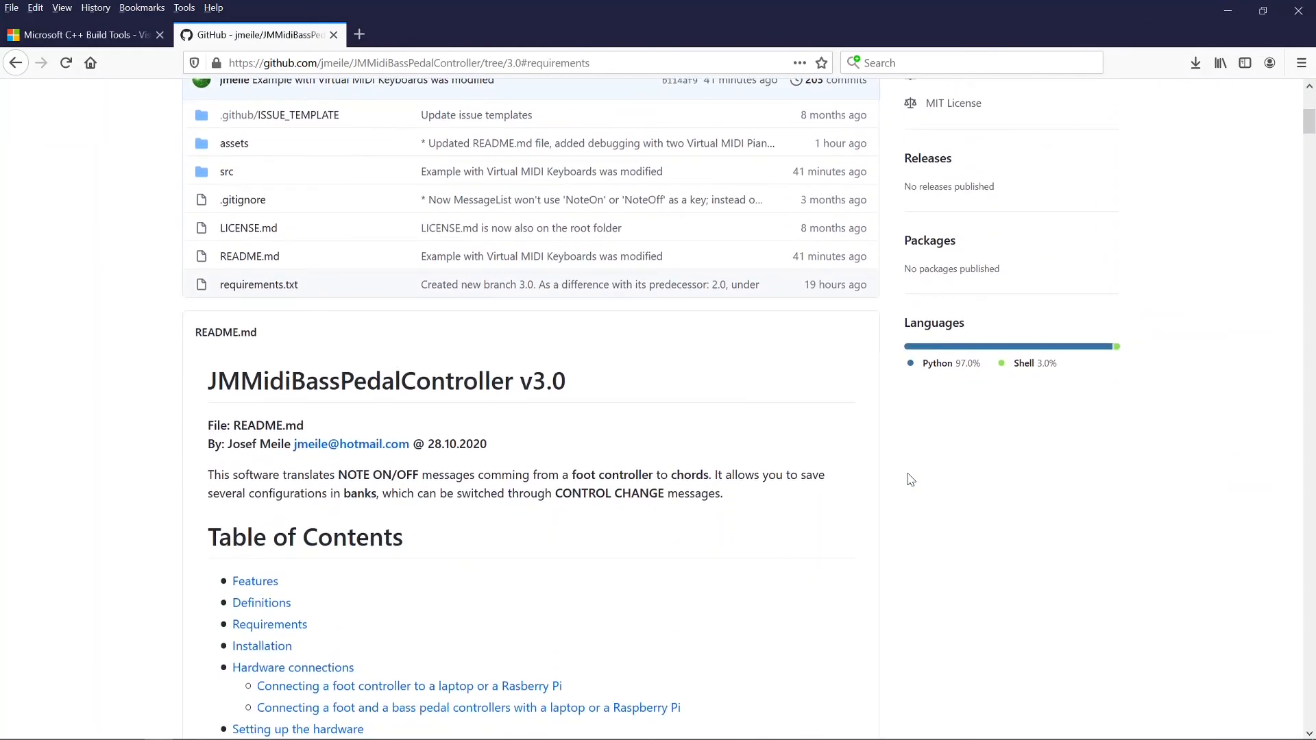
scroll(910, 480, down, 6)
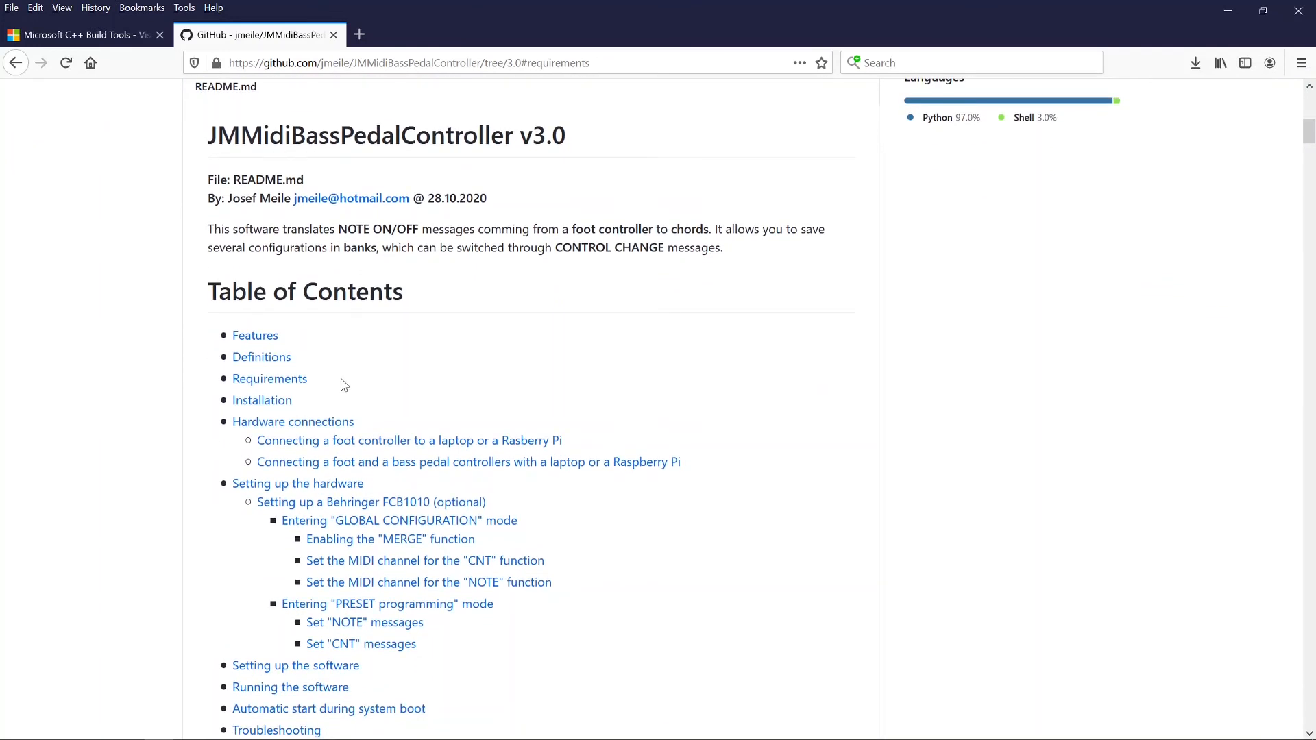
click(298, 380)
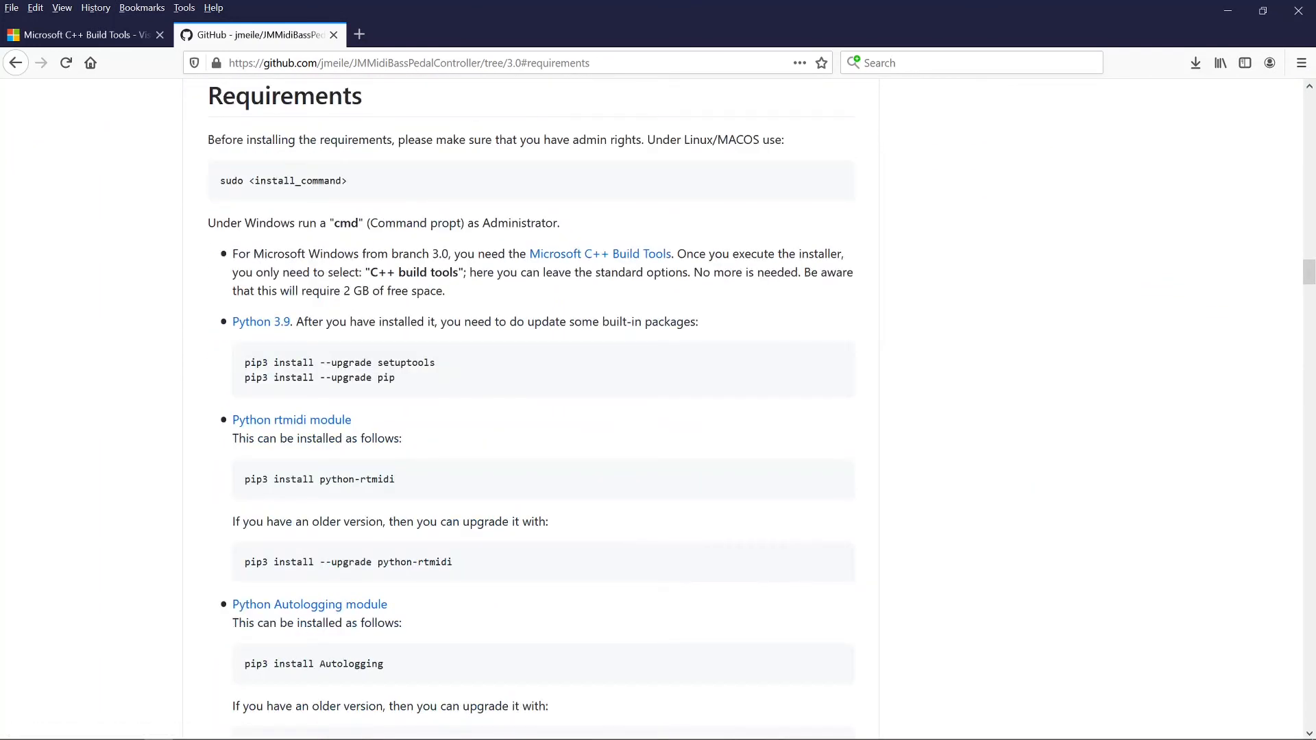
scroll(525, 409, down, 7)
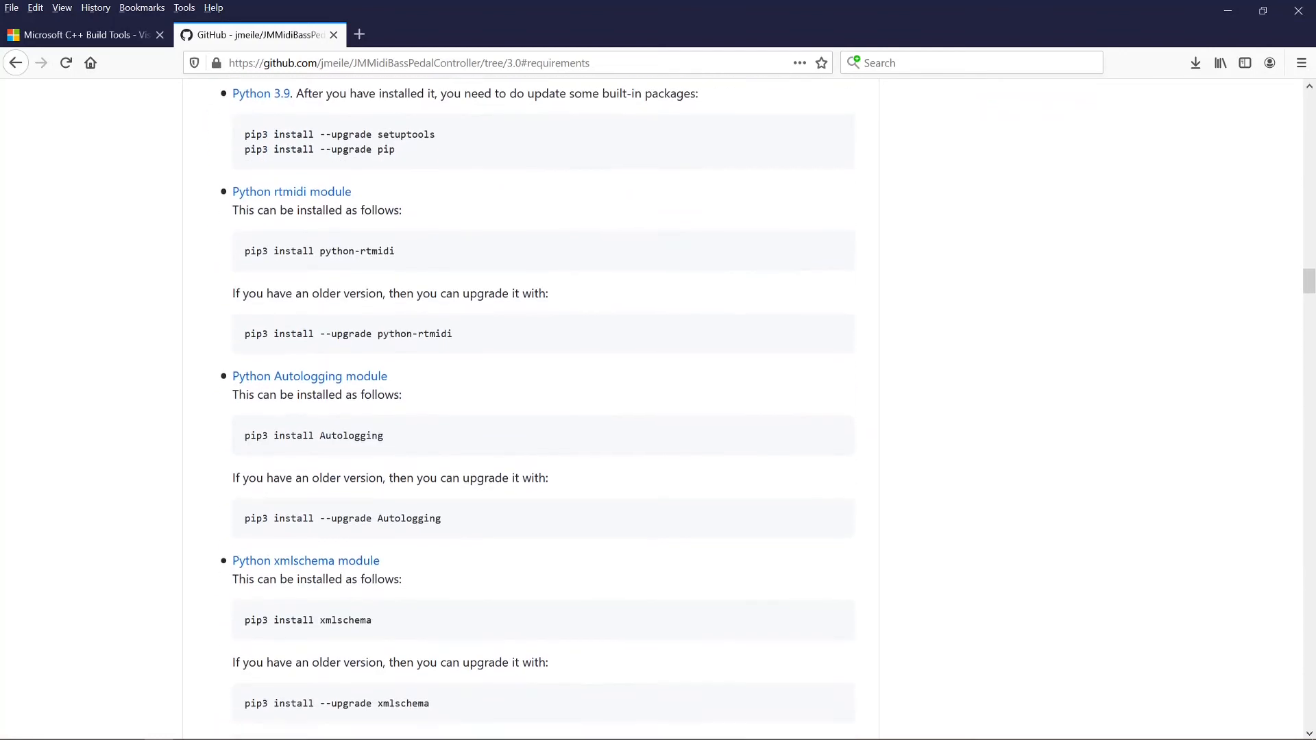
scroll(298, 385, down, 8)
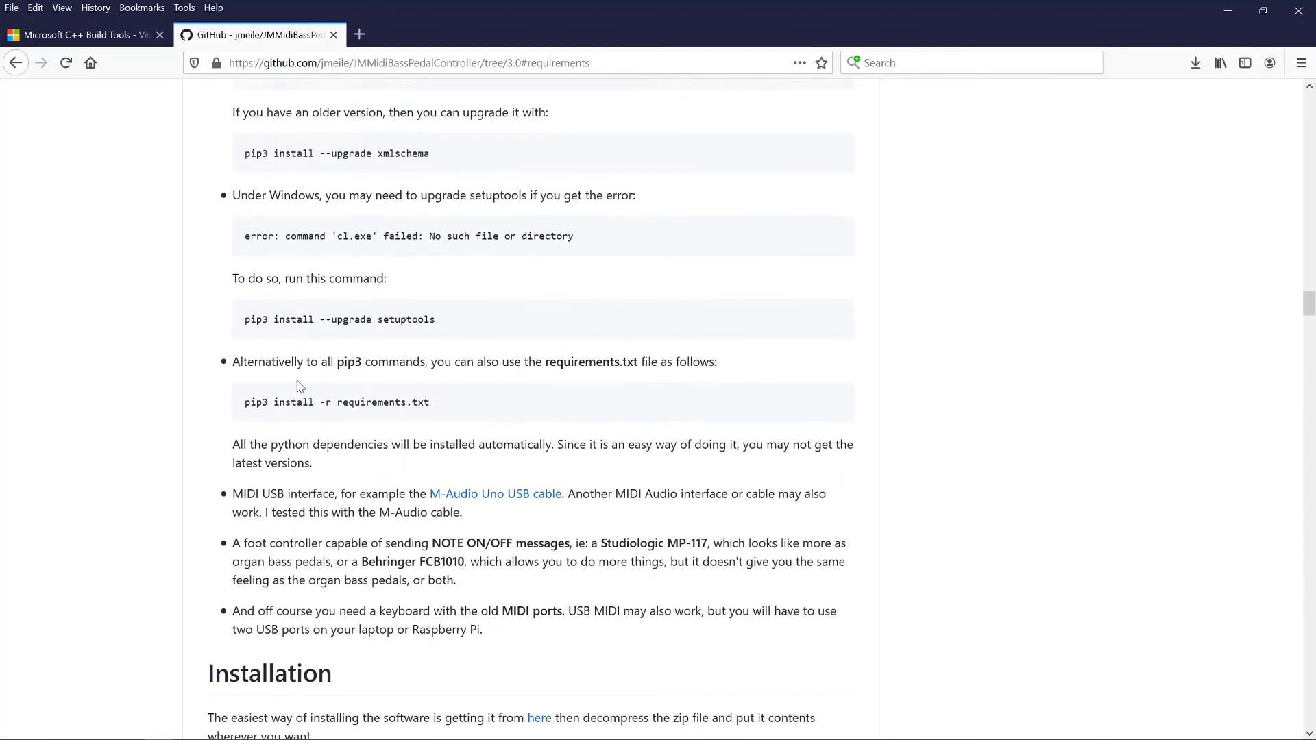
scroll(299, 385, down, 2)
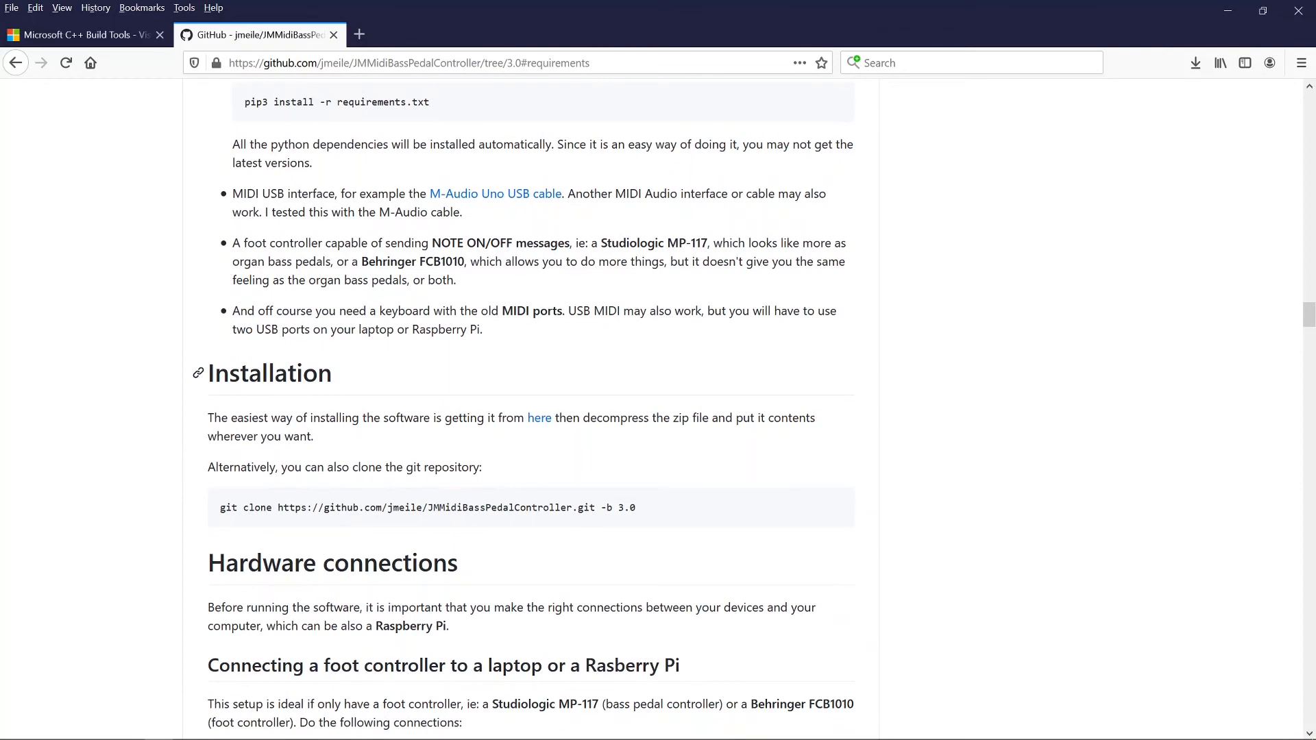
triple_click(315, 507)
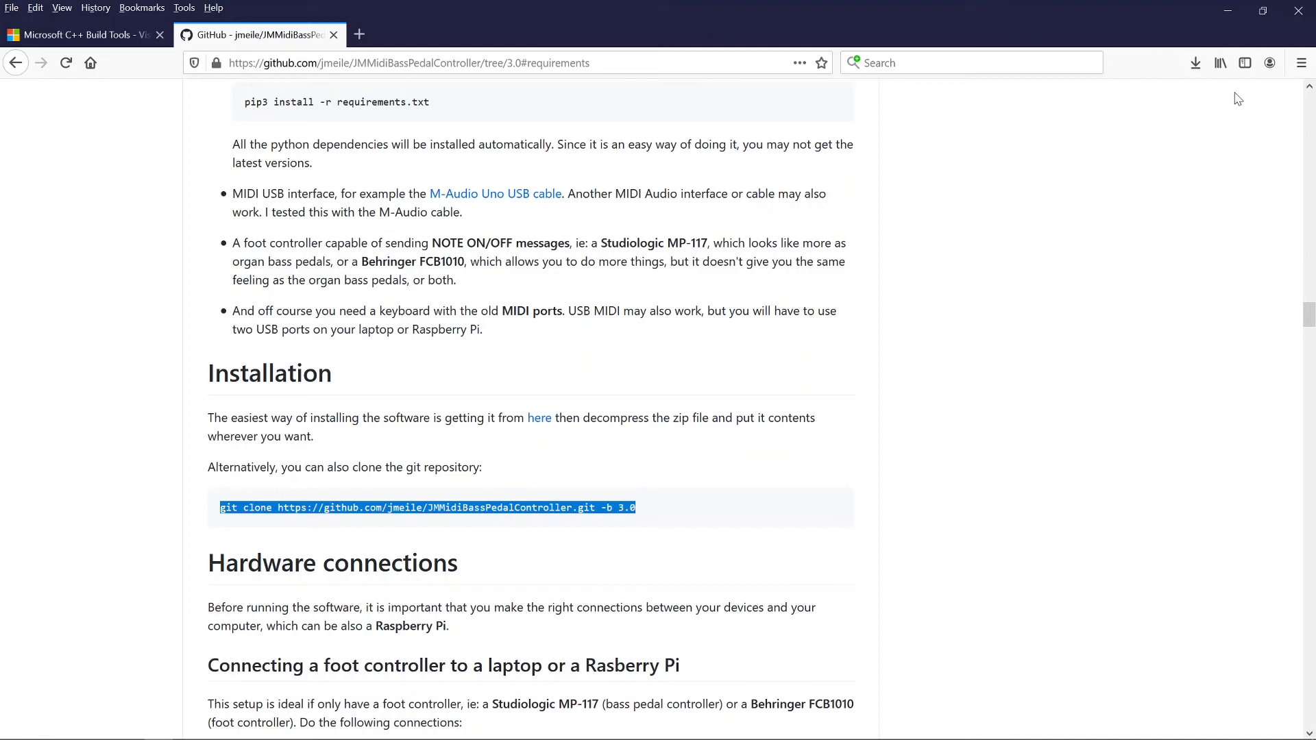
click(1298, 14)
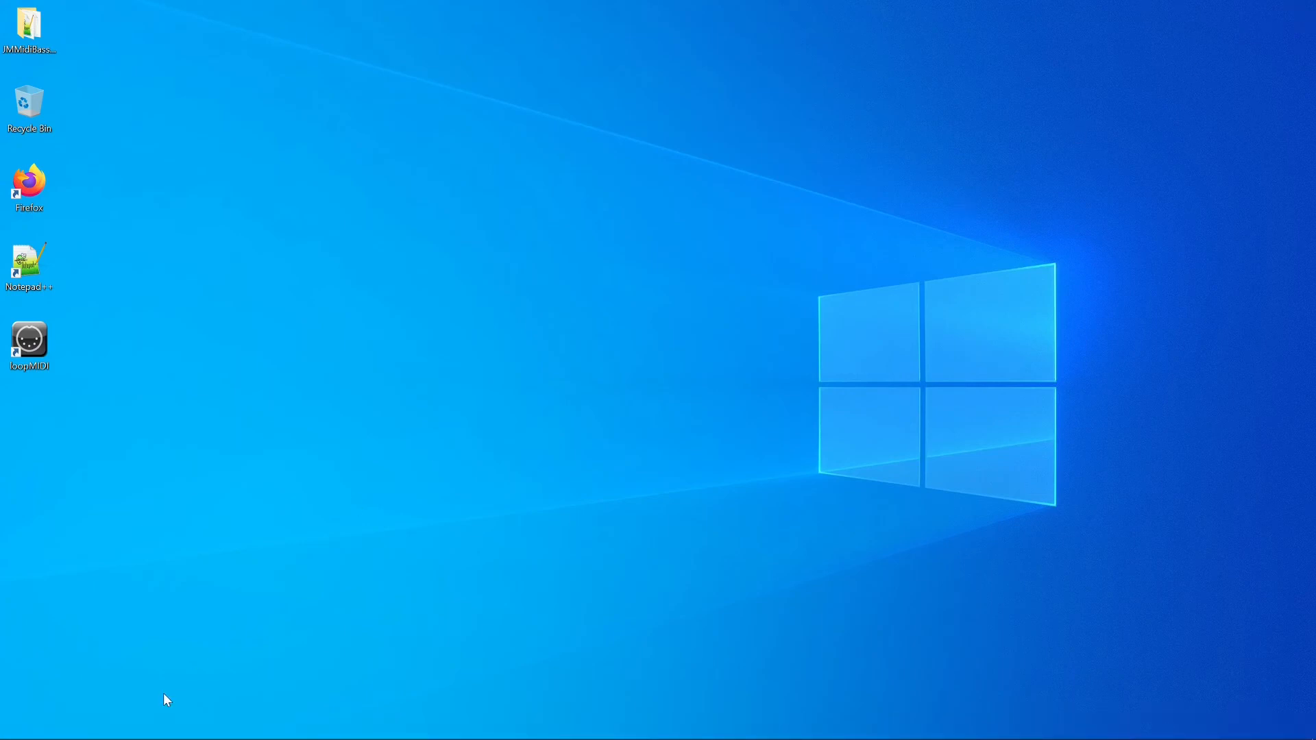
Step: Launch Command Prompt from the taskbar search using 'cmd'
mouse_move(99, 737)
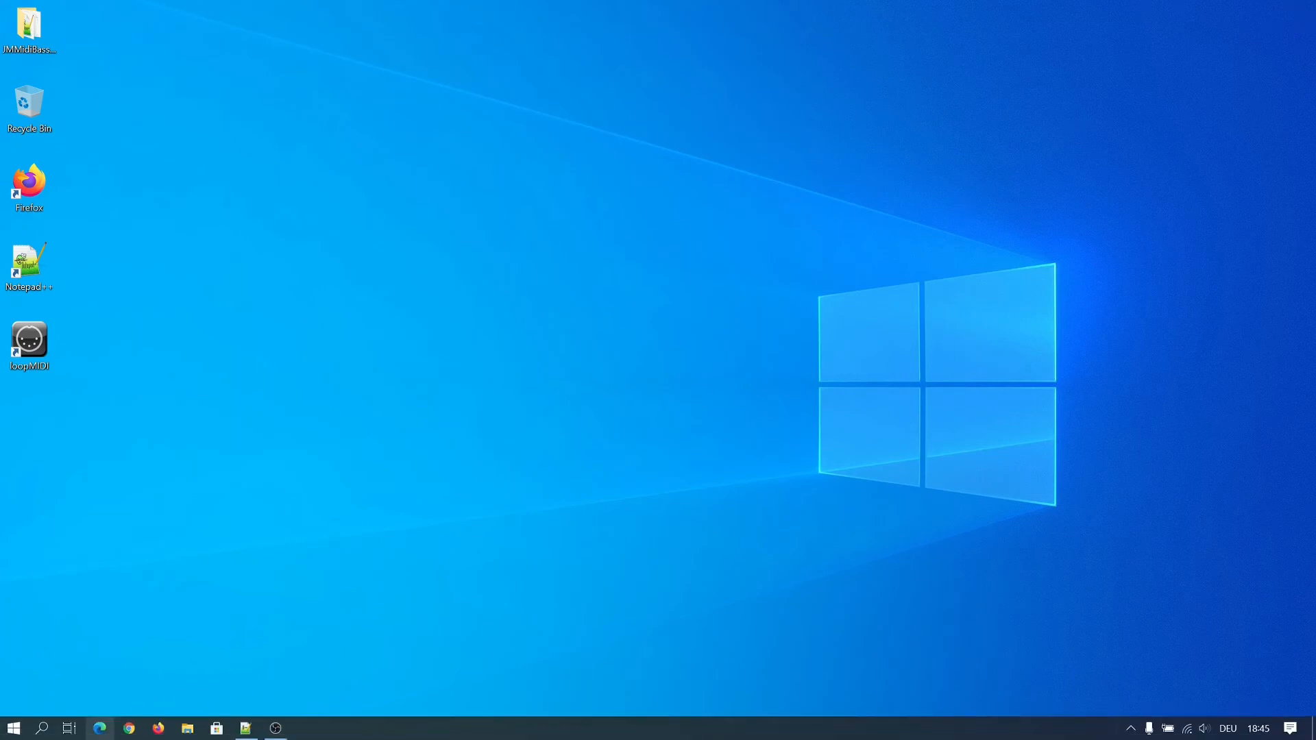
click(44, 733)
text(cmd)
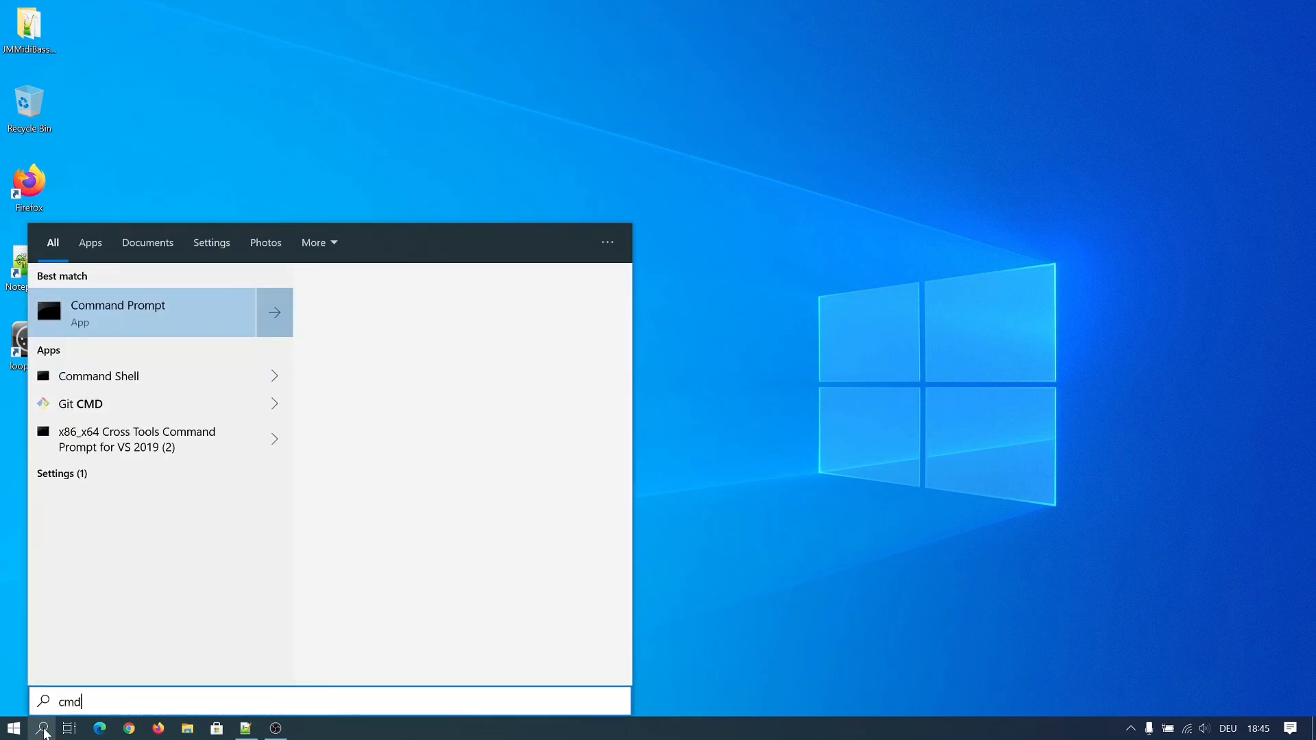
click(135, 321)
Step: Move the Command Prompt window lower and widen it across the desktop
drag(196, 111, 103, 345)
drag(701, 727, 1306, 592)
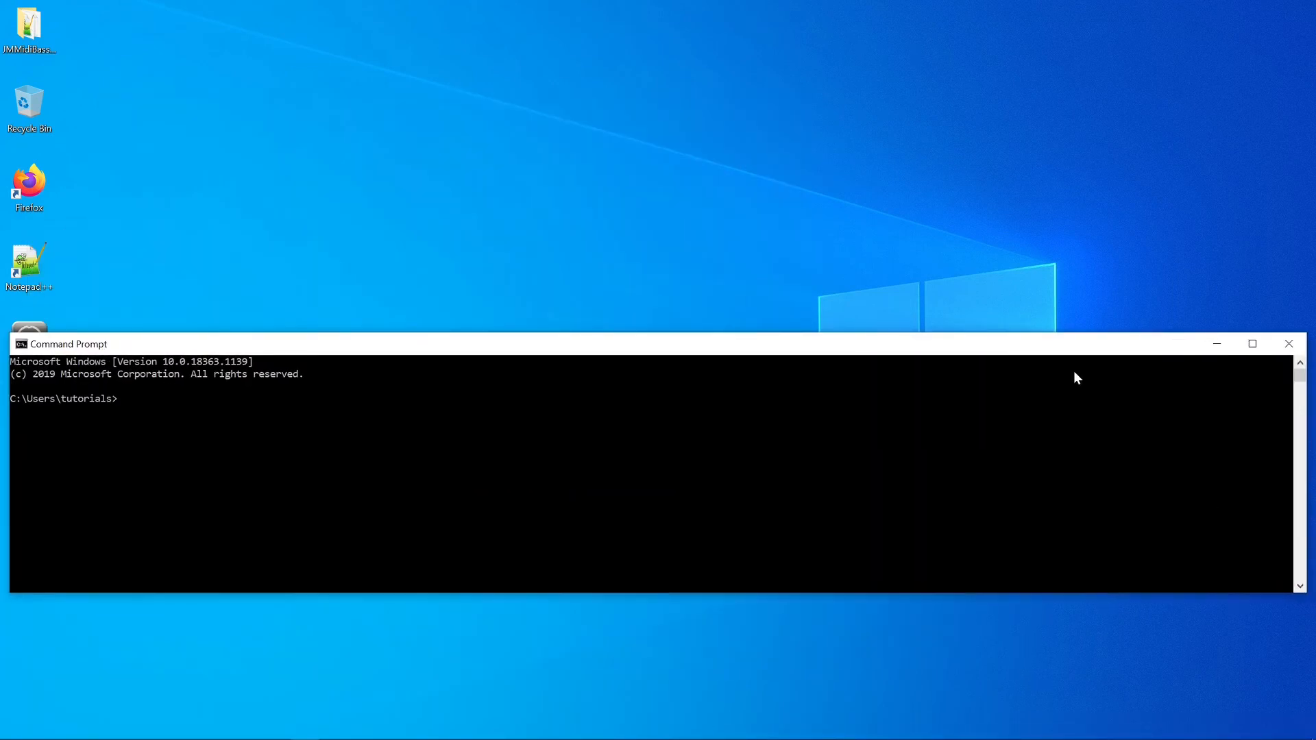
drag(1057, 352, 1055, 492)
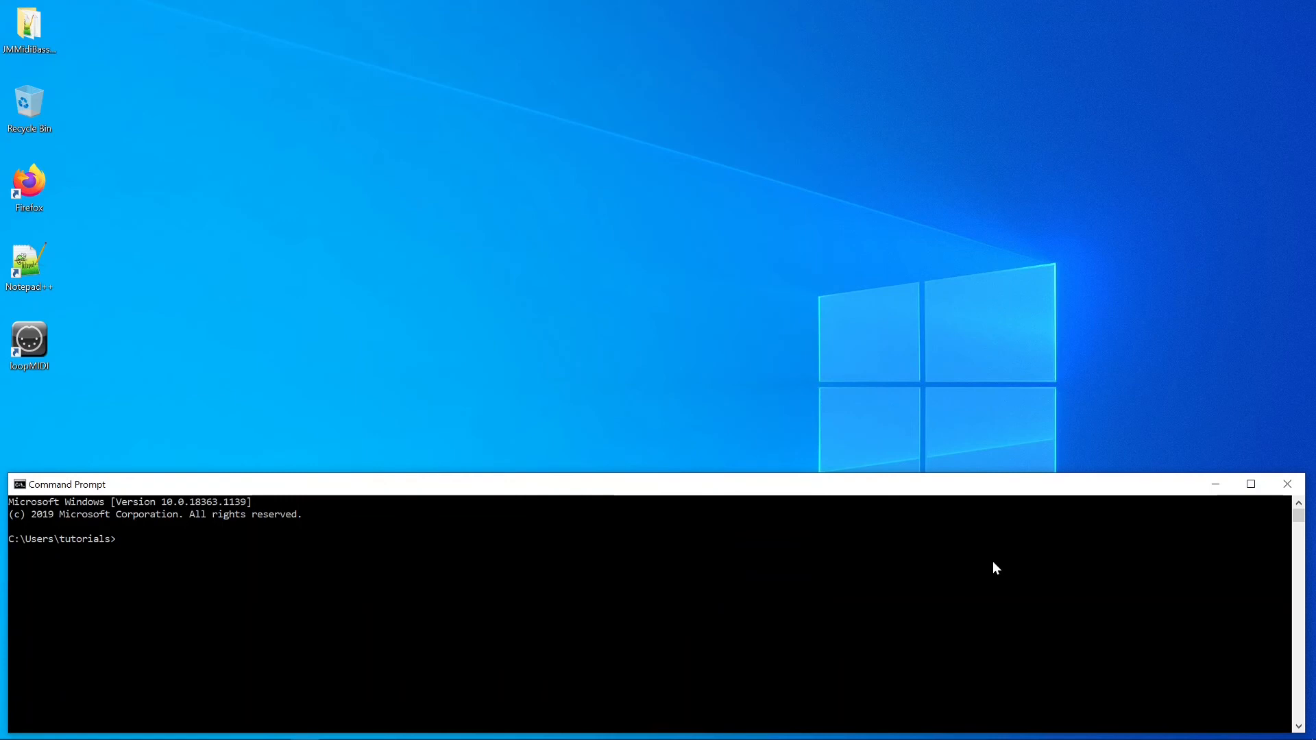
Step: Upgrade setuptools to 50.3.2 and run 'pip3 install --upgrade pip' until pip reports 20.2.4
text(pip3 install --upgrade setuptools)
key(Return)
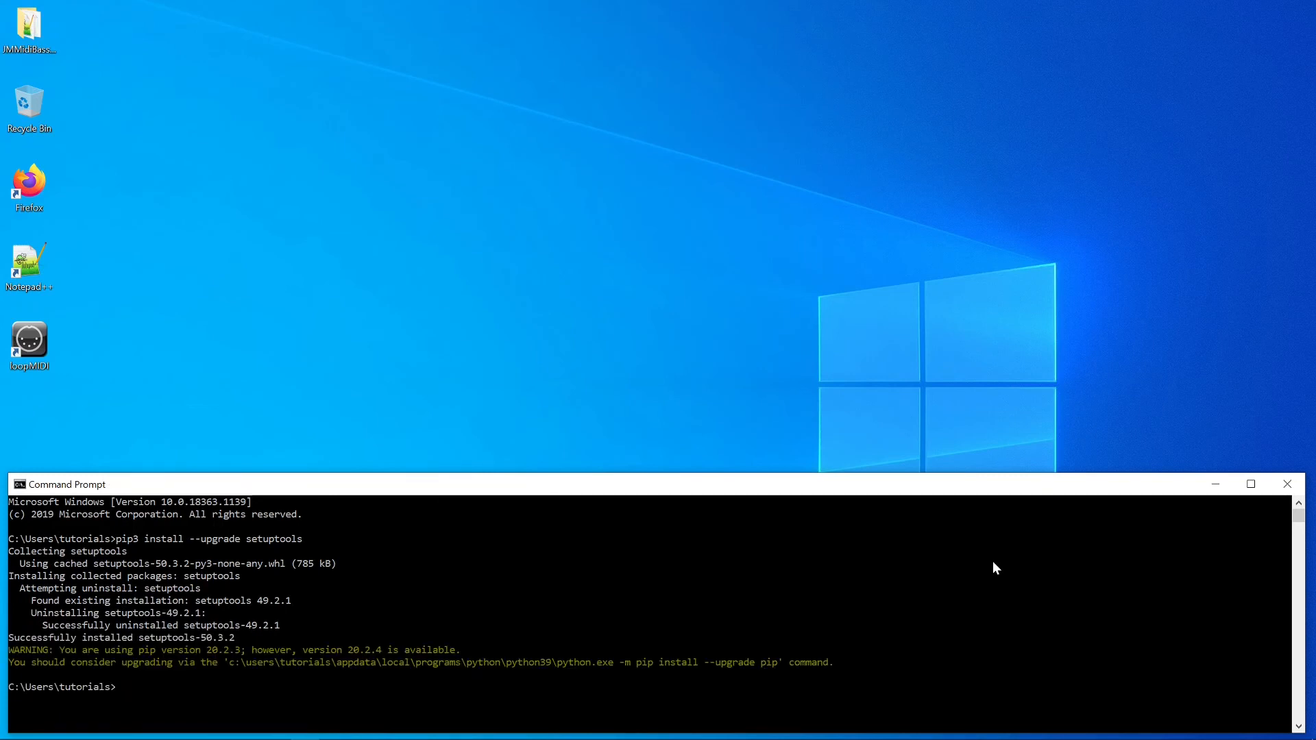
text(pip3 install --upgrade pip)
key(Return)
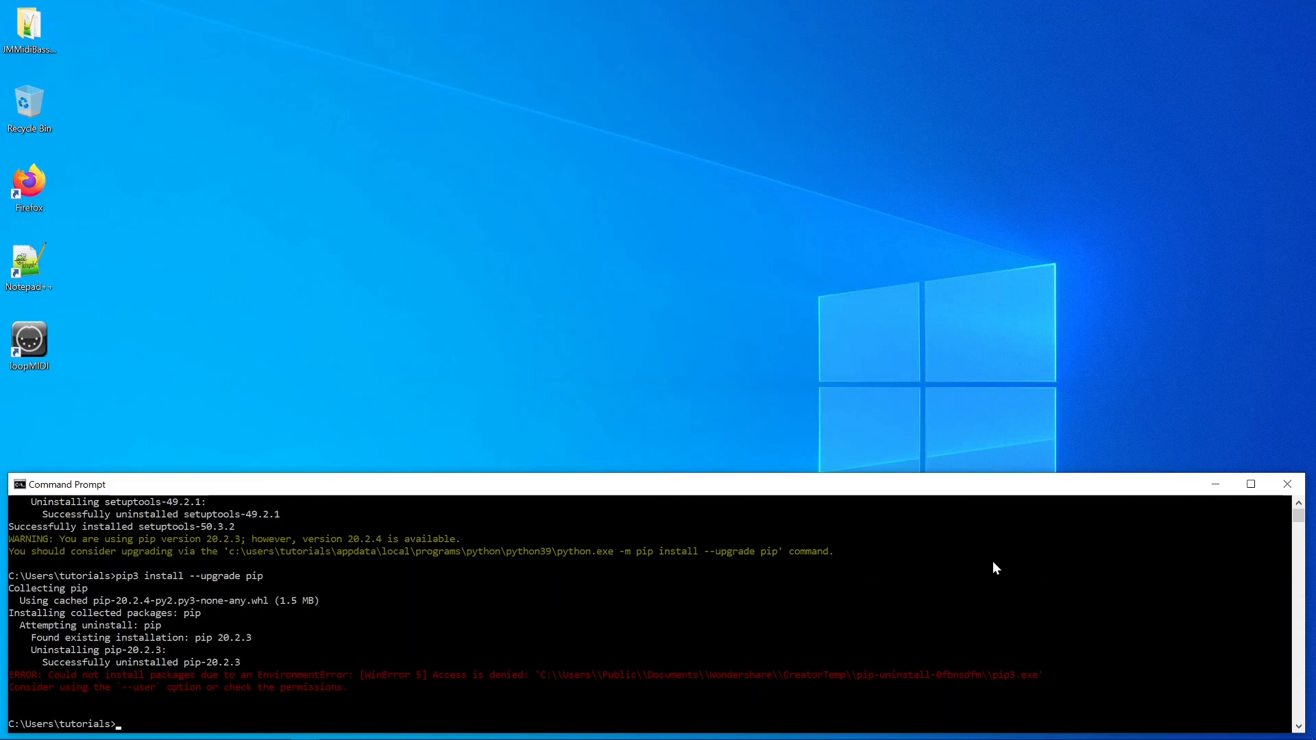
key(Up)
key(Return)
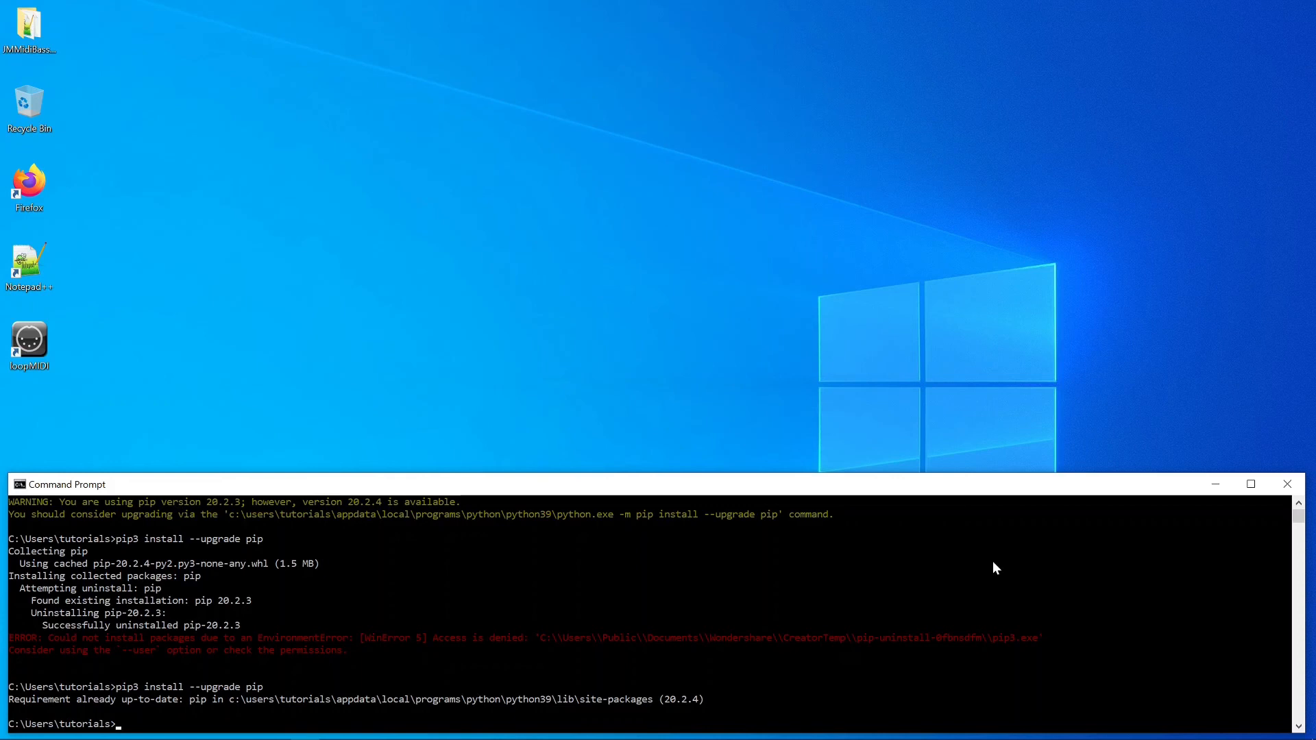
Step: Change into the Desktop\JMMidiBassPedalController-3.0 folder
text(cd D)
key(Tab)
text(\jm)
key(Tab)
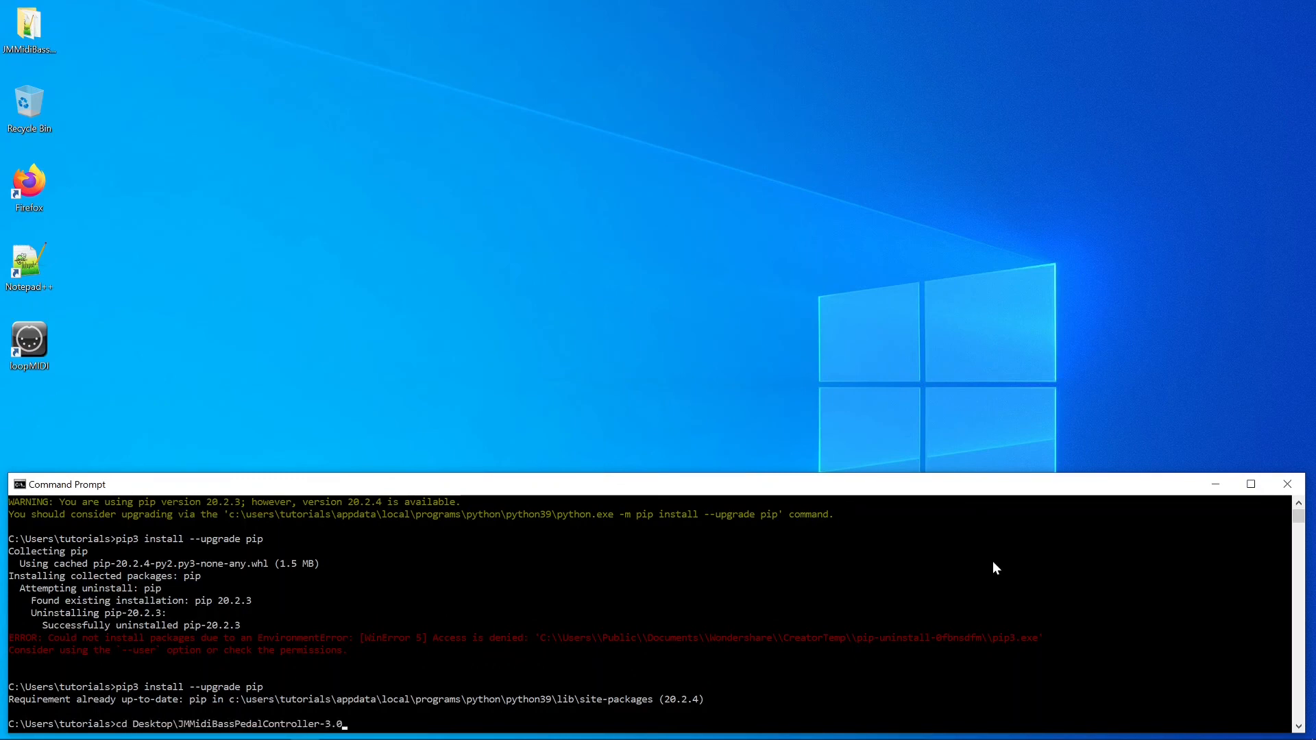
text(\)
key(Return)
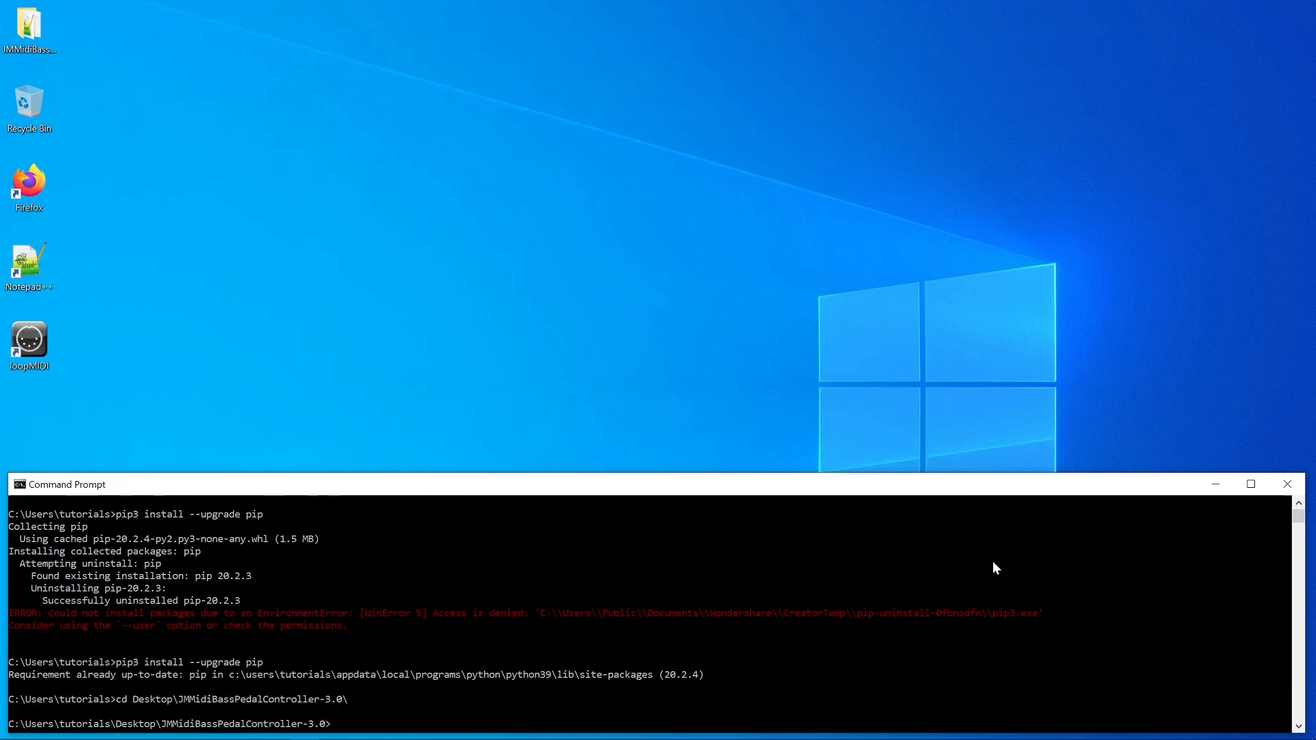
Step: Run 'pip3 install -r requirements.txt' to install Autologging, elementpath, python-rtmidi and xmlschema
text(pip3 install -r requirements.txt)
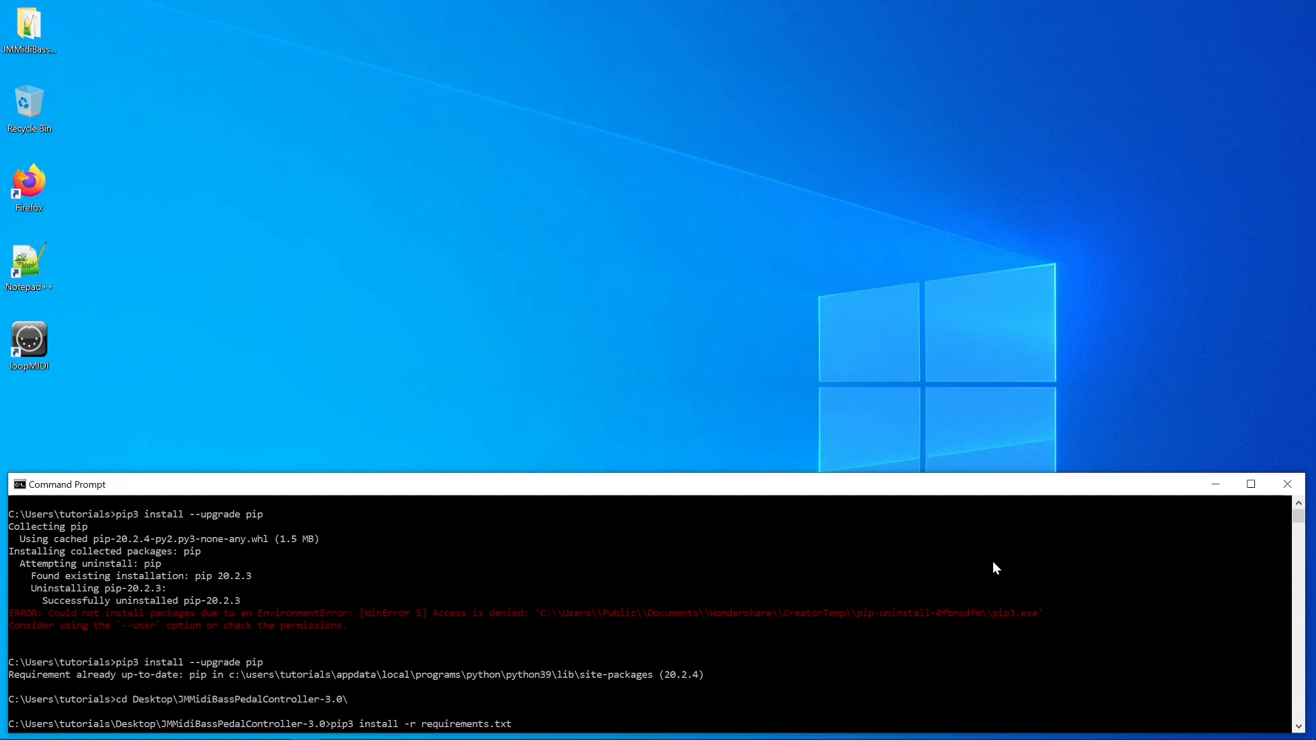
key(Return)
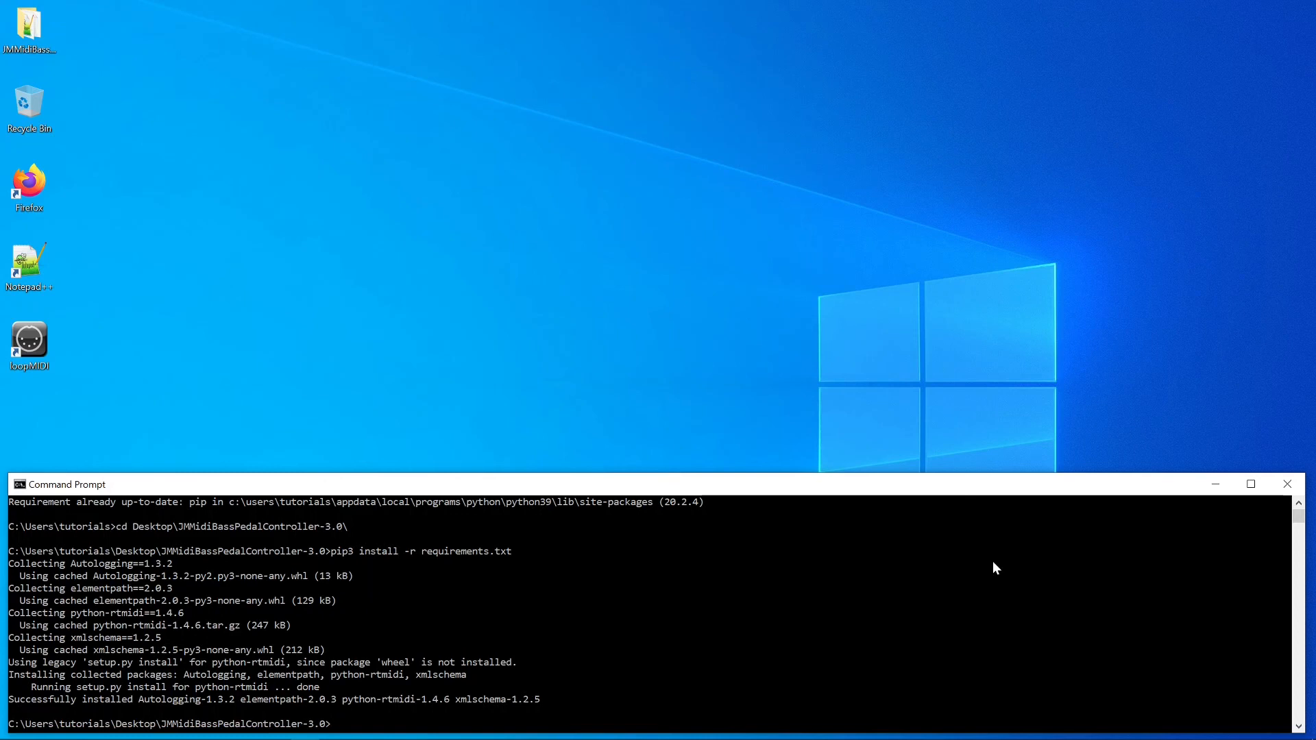
text(2)
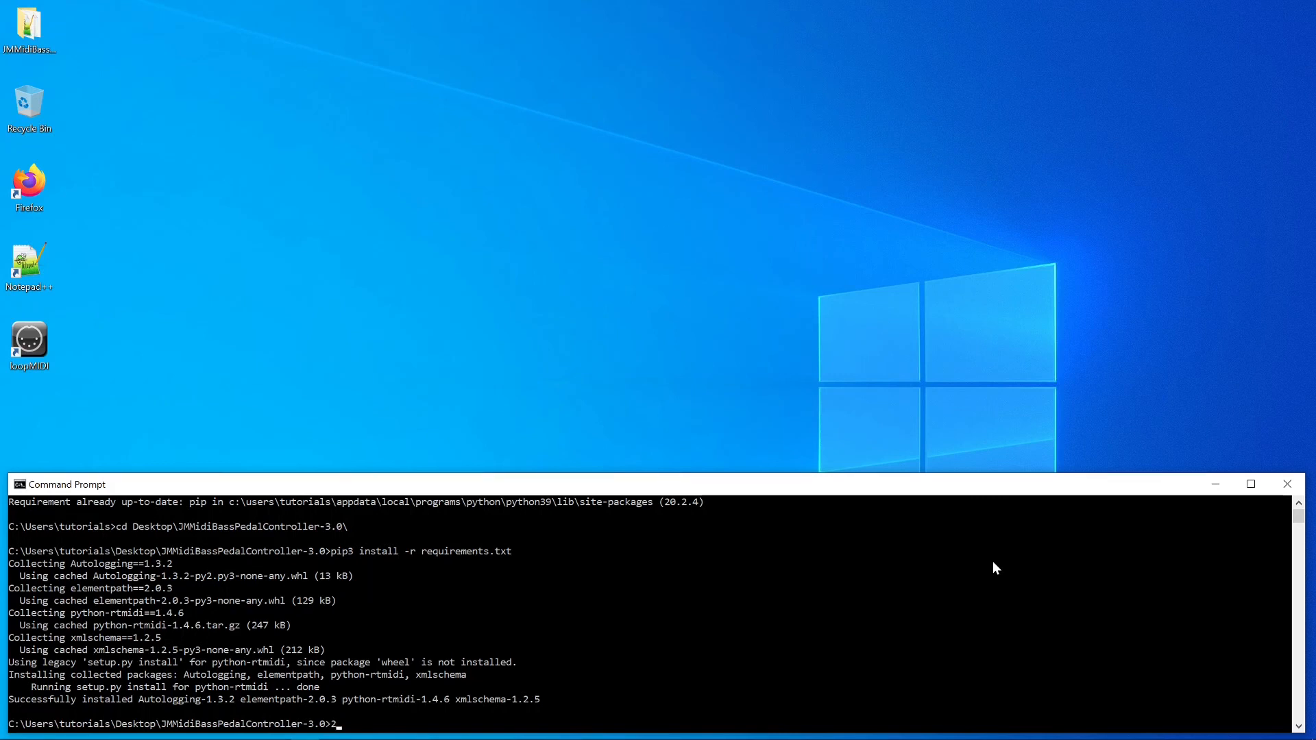